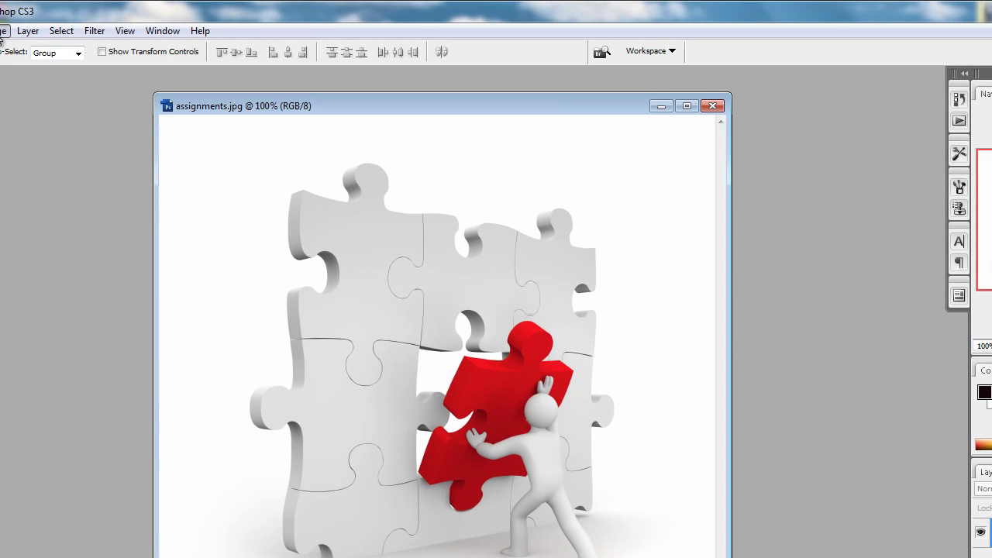
Resize the puzzle image to 300 pixels wide with proportions constrained and move its window toward the middle of the workspace.
click(67, 6)
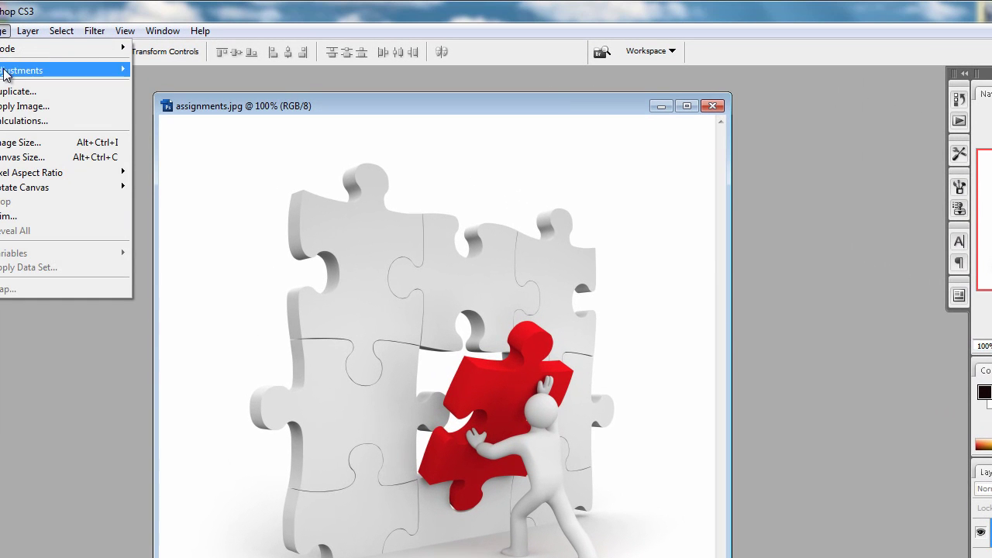
click(12, 142)
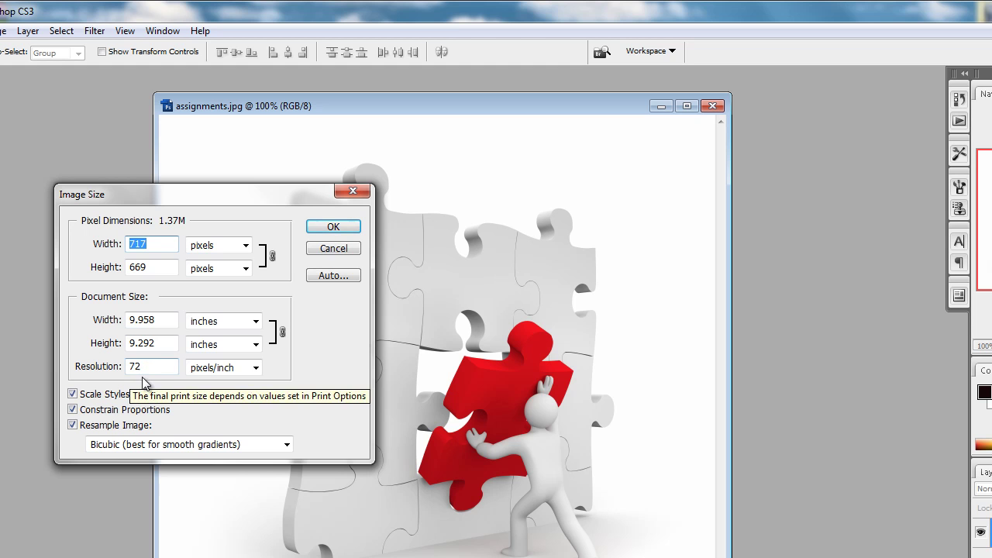
drag(214, 194, 223, 198)
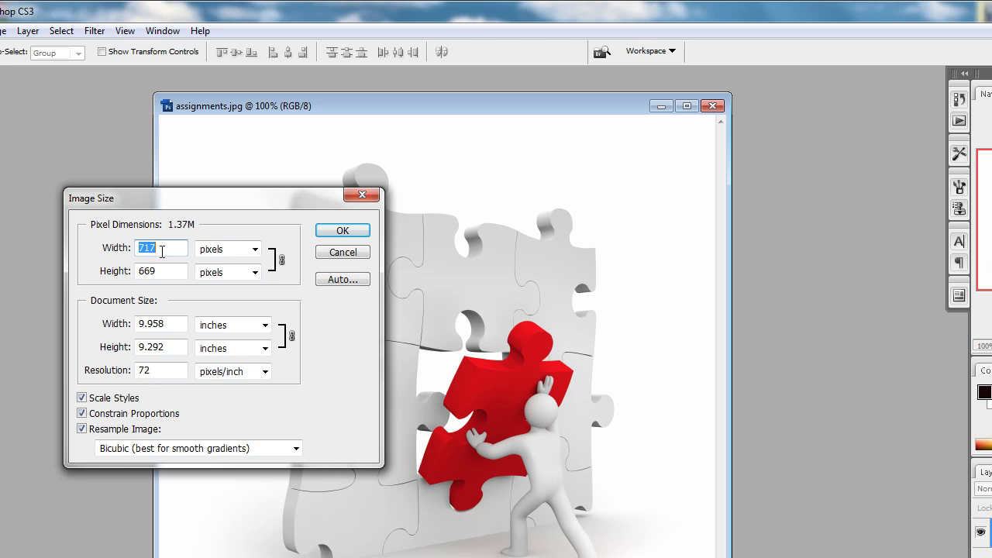
text(300)
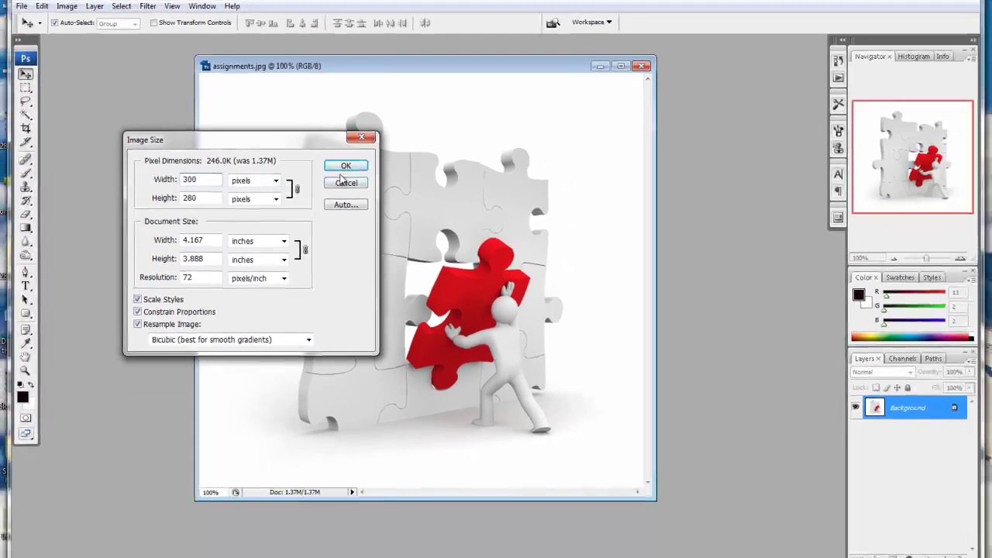
click(349, 168)
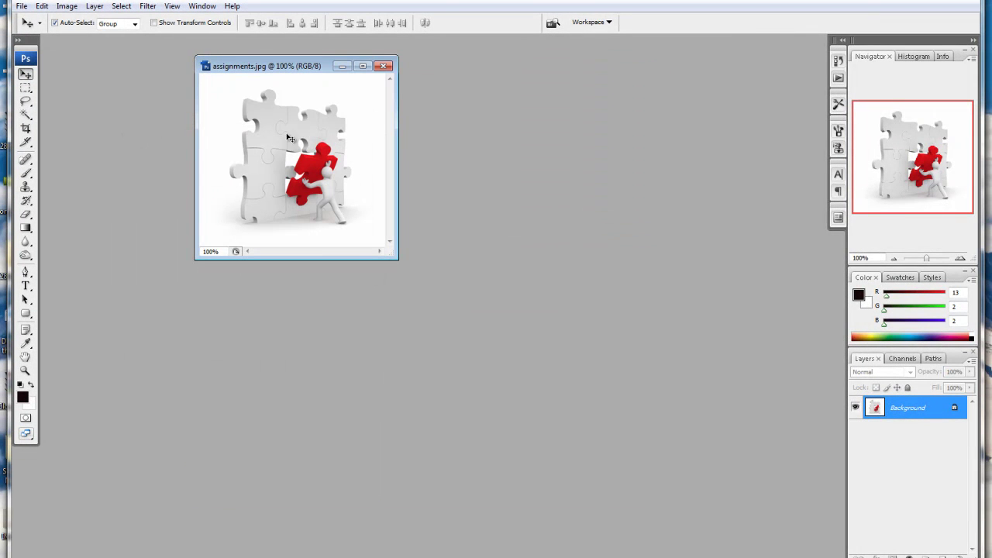
drag(279, 72, 415, 141)
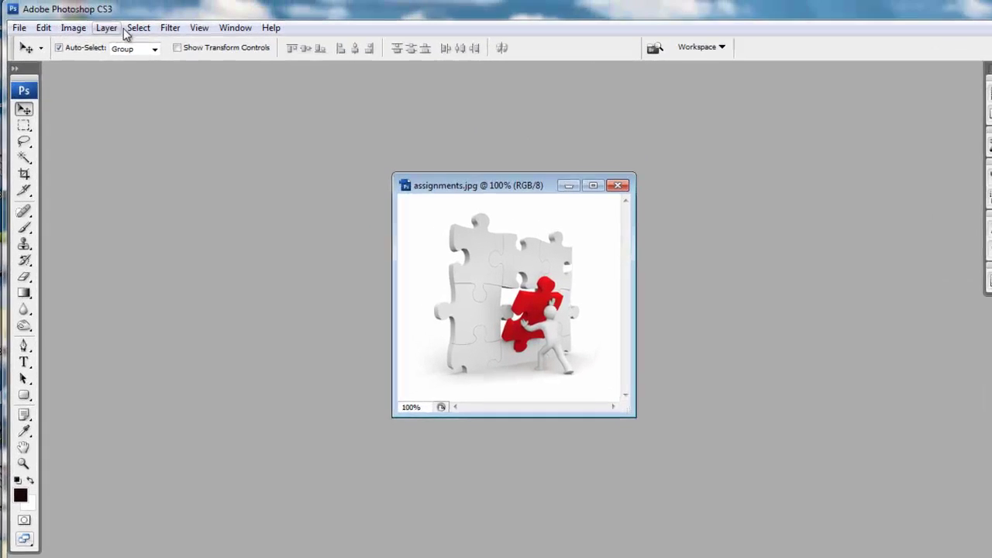
Select the entire puzzle image and copy it.
click(138, 27)
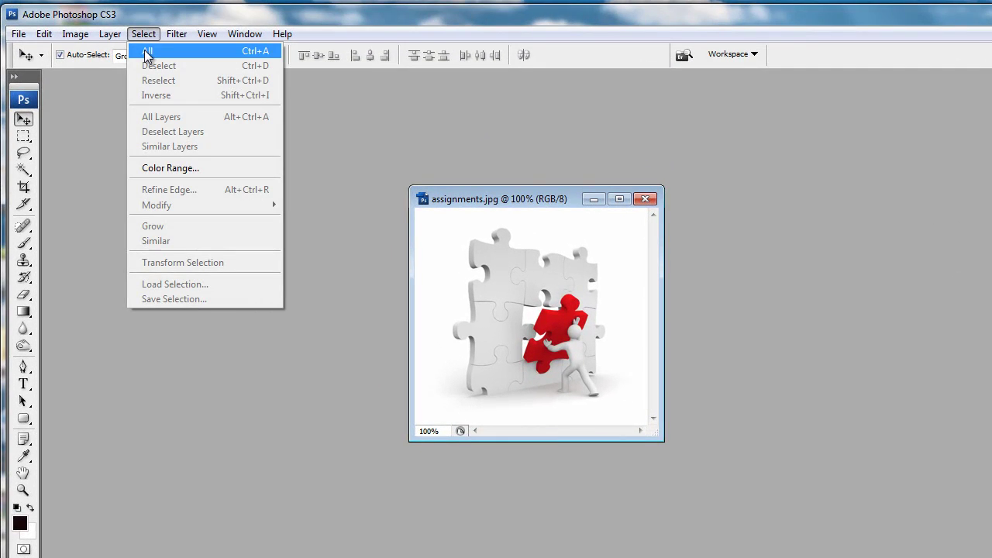
click(136, 41)
click(44, 34)
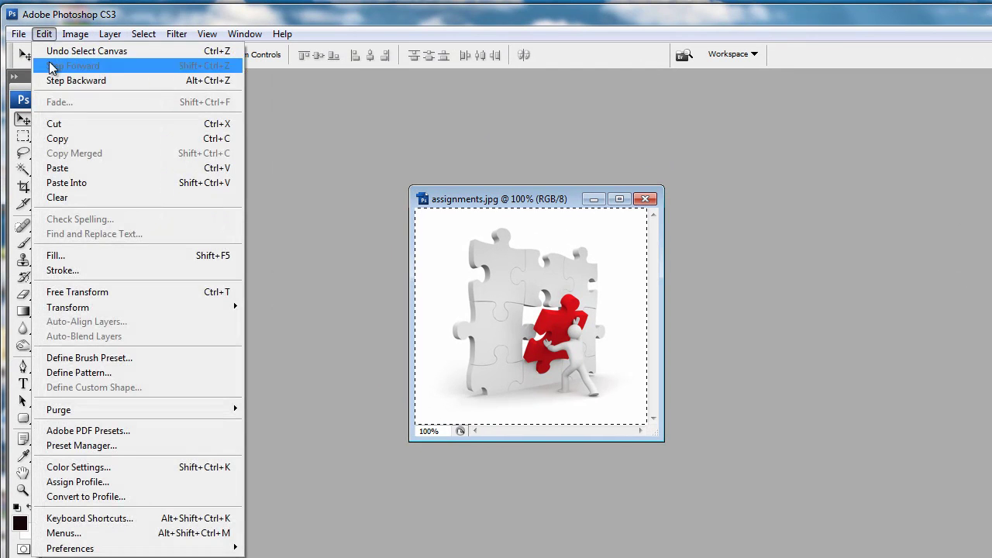
click(60, 136)
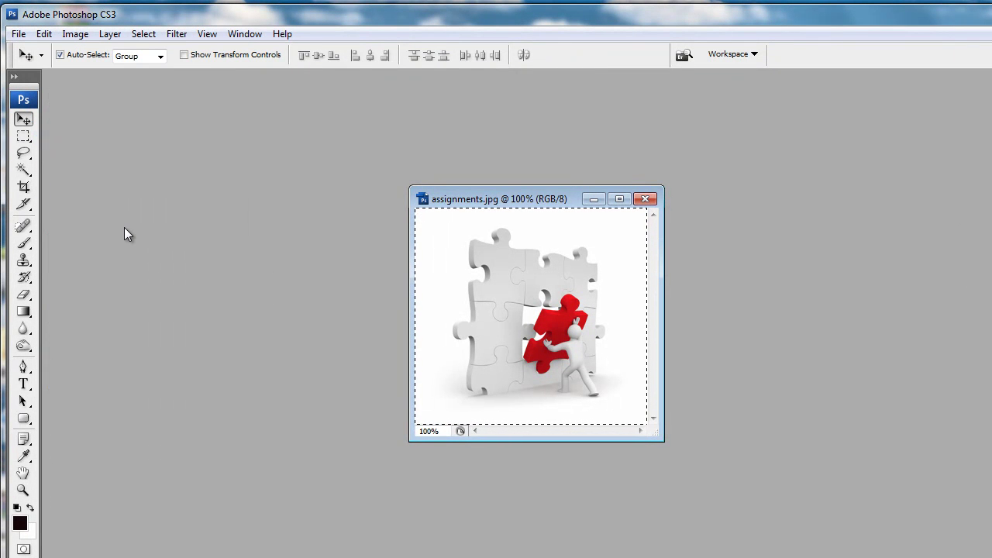
Create a new 300 × 280 pixel document from the Clipboard preset at 72 pixels/inch with transparent background contents.
click(19, 34)
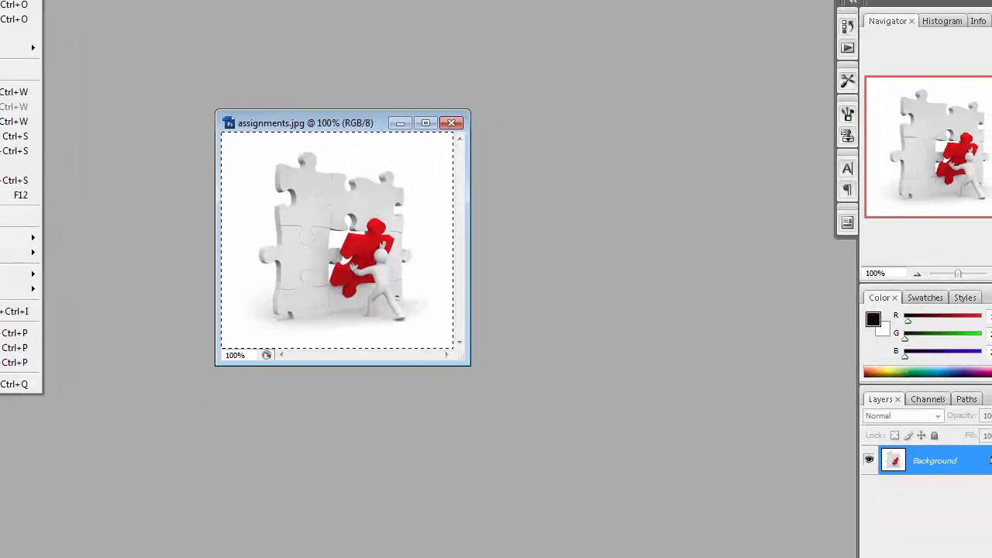
click(15, 1)
drag(202, 76, 472, 199)
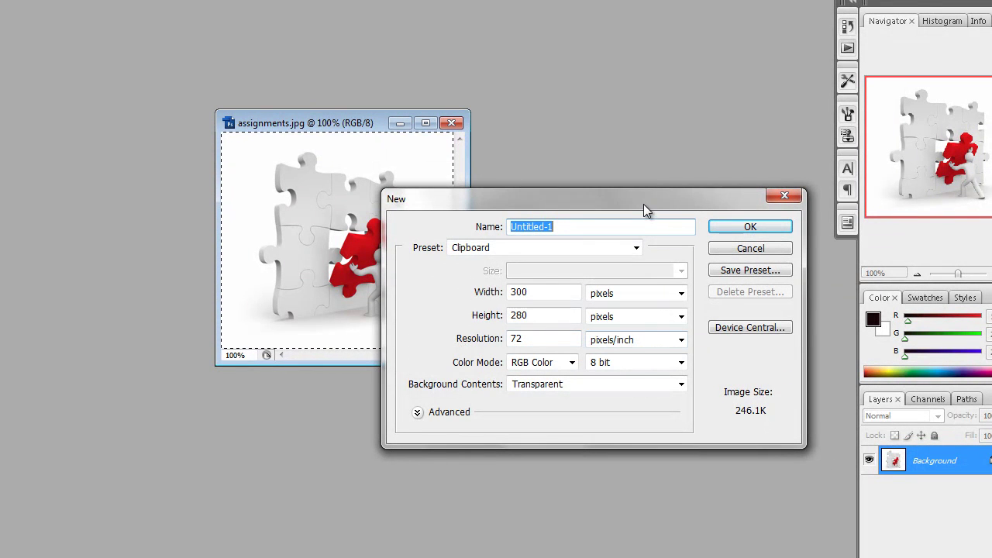
drag(642, 202, 604, 230)
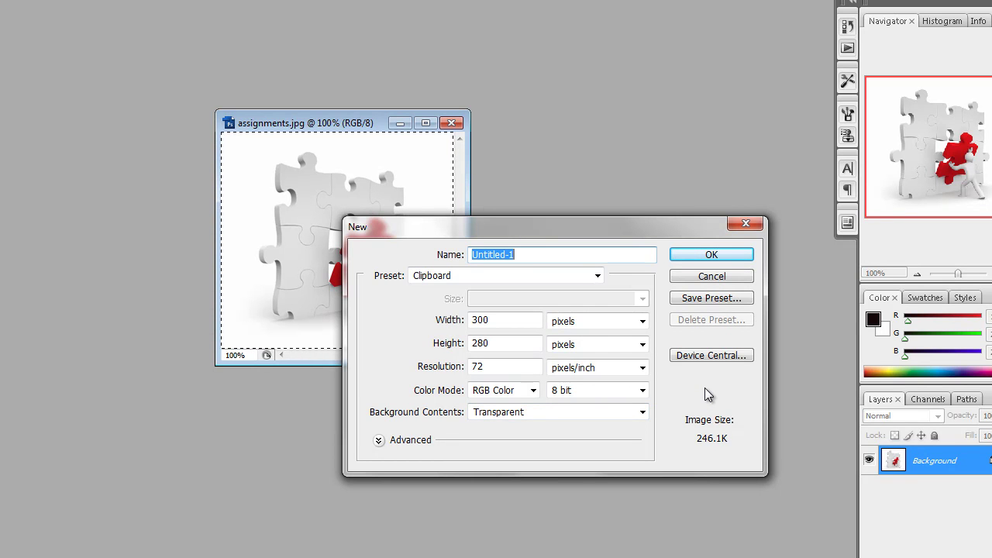
click(711, 254)
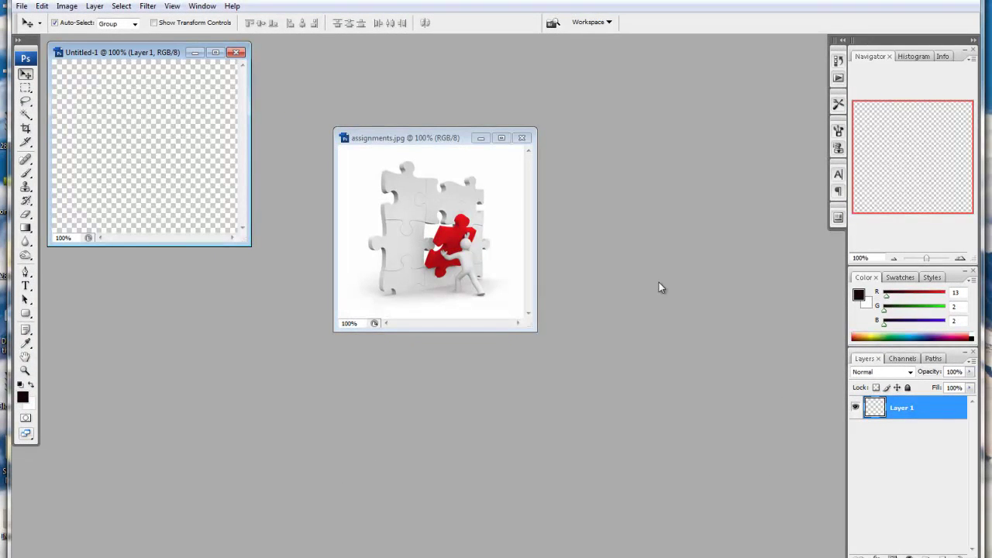
Enlarge the blank document's window around its canvas and arrange it side by side with the puzzle image.
drag(155, 52, 225, 136)
drag(316, 329, 365, 369)
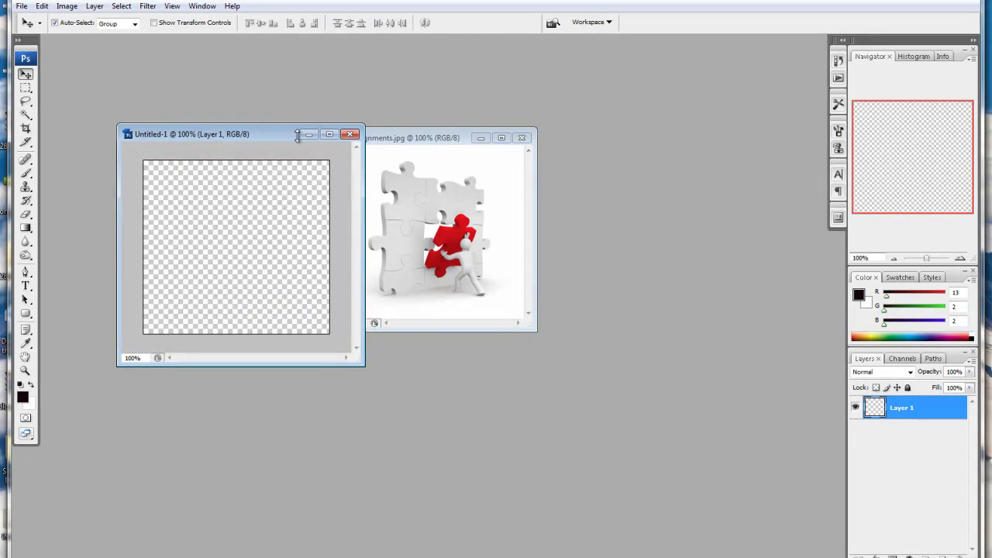
drag(394, 138, 454, 150)
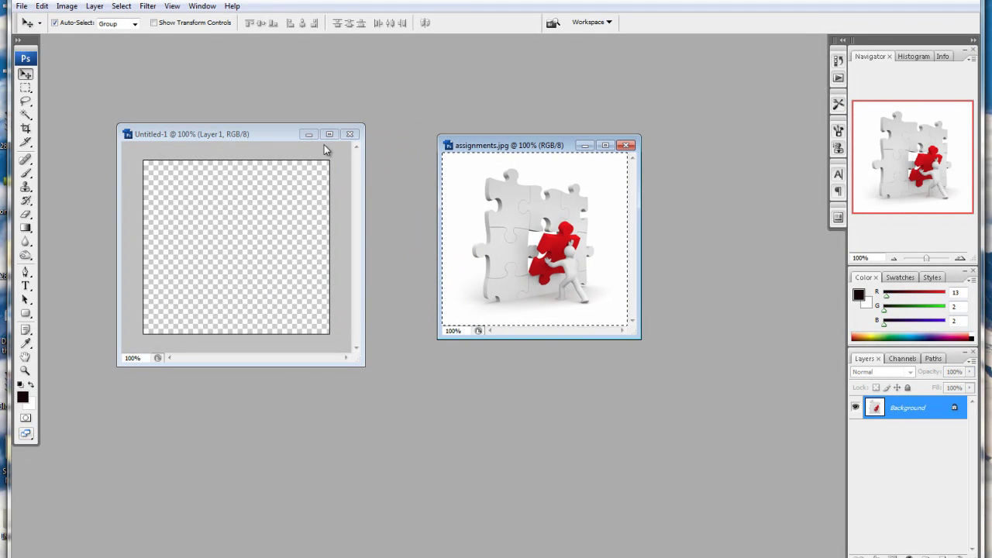
drag(267, 134, 302, 125)
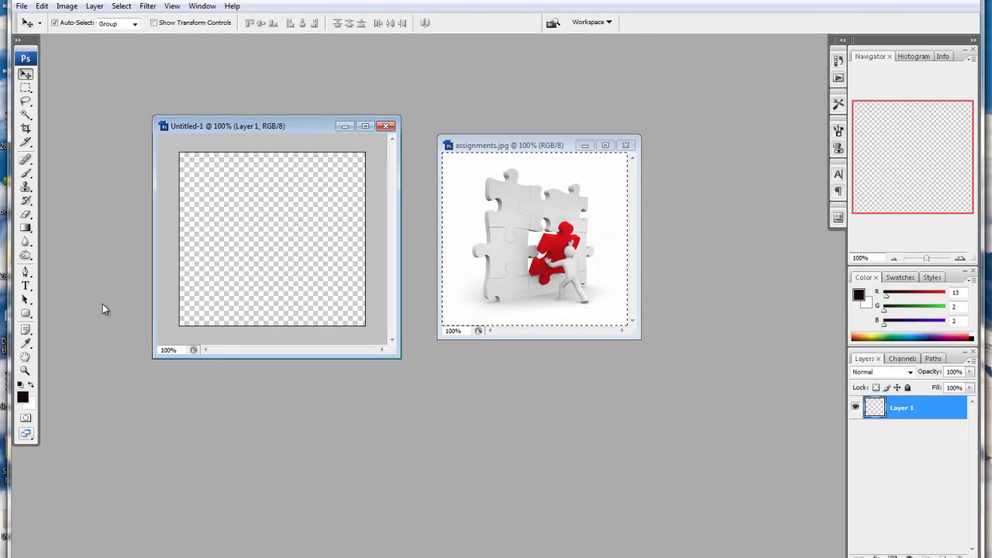
drag(265, 131, 266, 121)
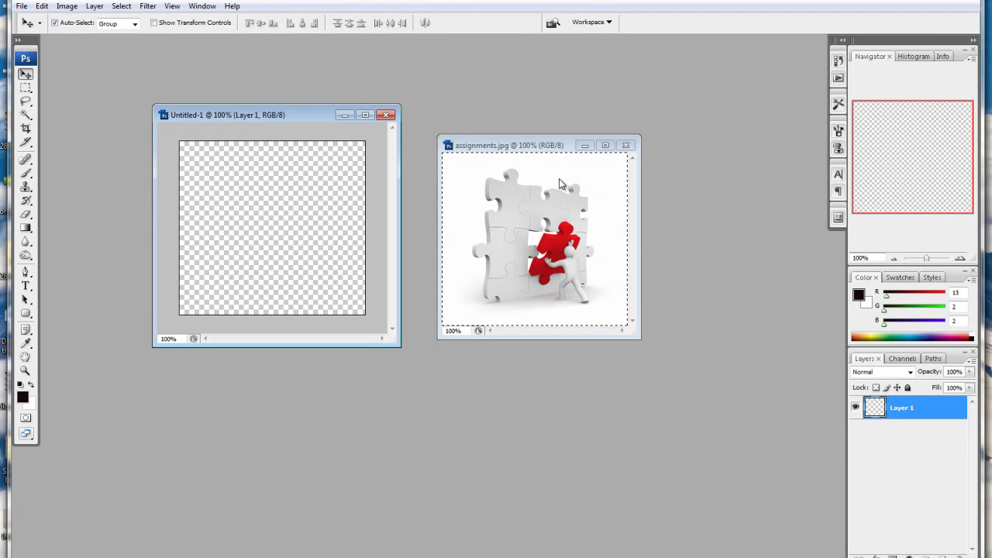
drag(544, 221, 278, 220)
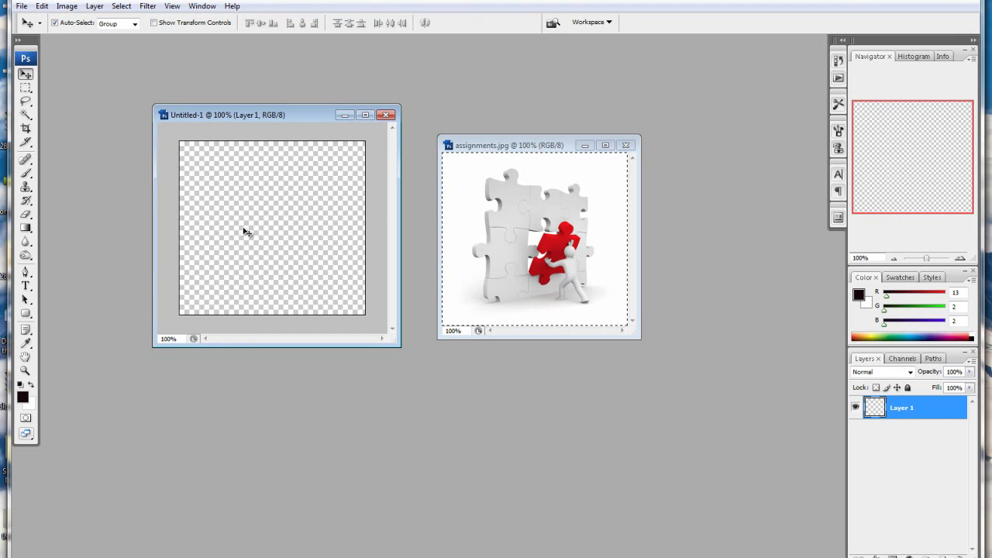
Draw a black rounded rectangle with a 15 px corner radius covering most of the blank canvas.
click(26, 316)
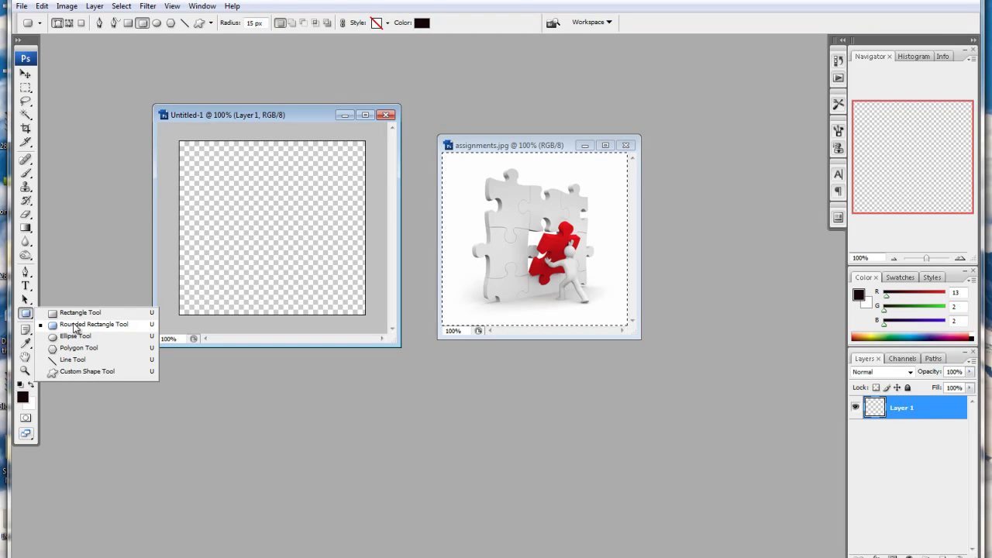
click(72, 327)
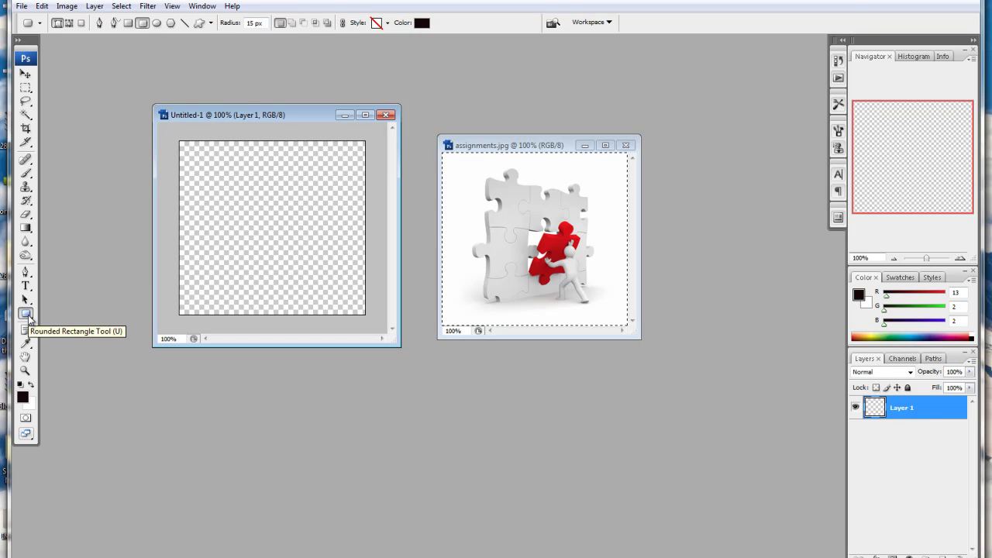
mouse_move(240, 164)
mouse_down()
mouse_move(261, 184)
mouse_move(256, 196)
mouse_move(273, 188)
mouse_up()
key(Escape)
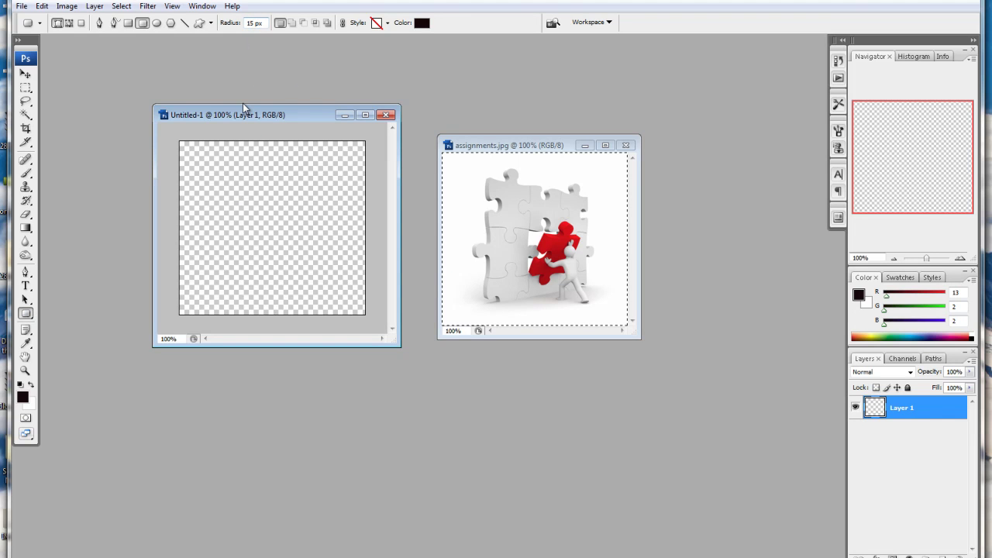
mouse_move(195, 141)
mouse_down()
mouse_move(221, 164)
mouse_move(200, 159)
mouse_move(279, 185)
mouse_move(290, 206)
mouse_move(198, 155)
mouse_up()
mouse_move(198, 155)
mouse_down()
mouse_move(184, 148)
mouse_move(255, 211)
mouse_move(268, 262)
mouse_move(349, 301)
mouse_up()
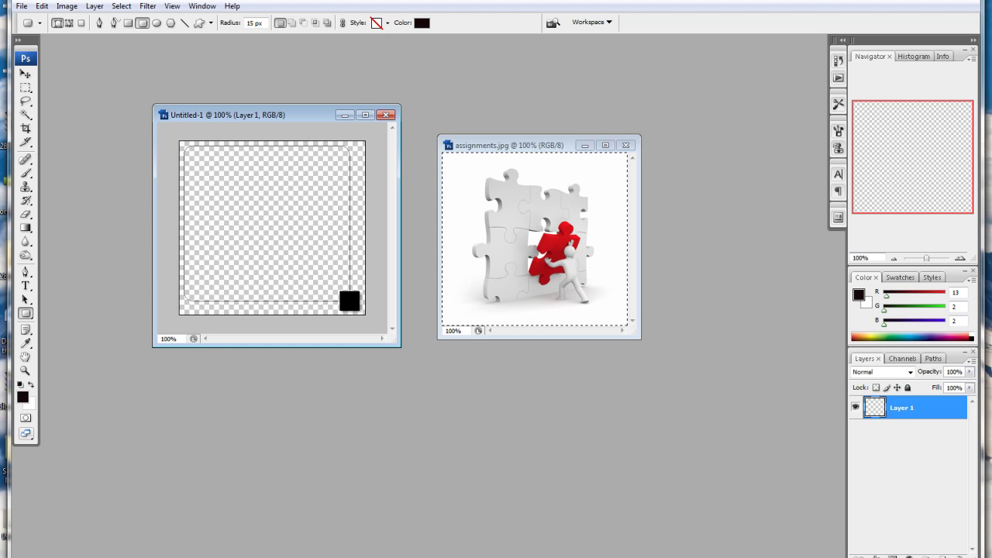
drag(349, 301, 350, 302)
drag(349, 301, 350, 301)
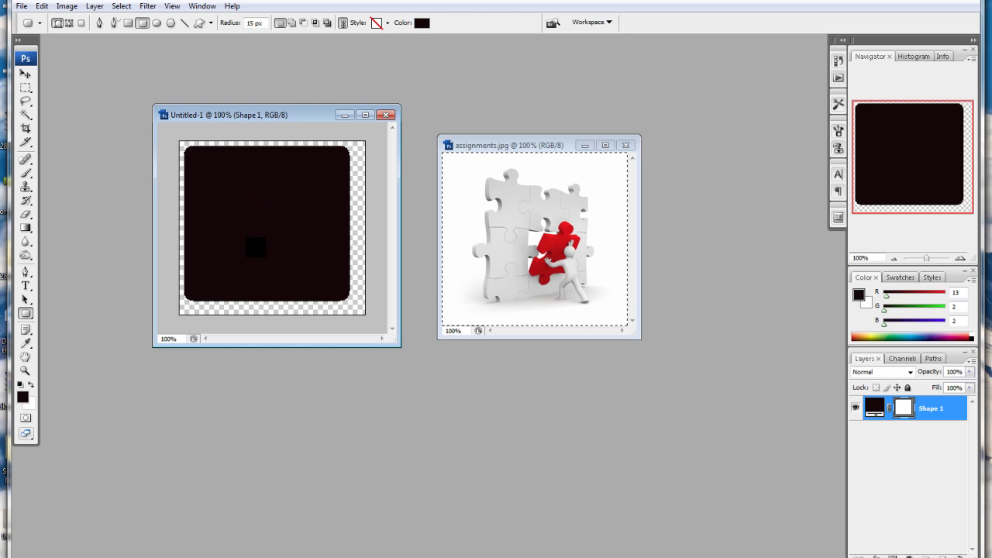
Flatten the document containing the black rounded rectangle.
click(94, 6)
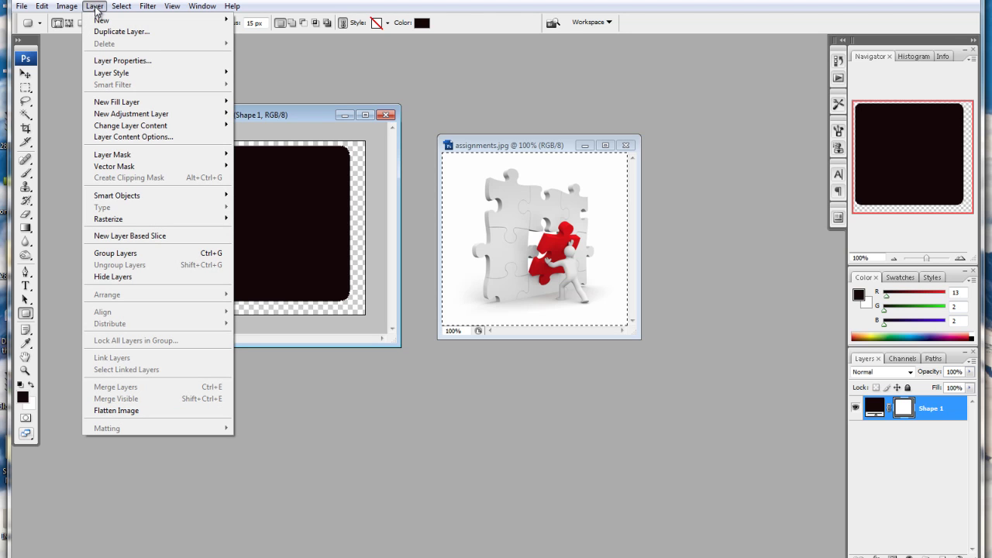
click(115, 410)
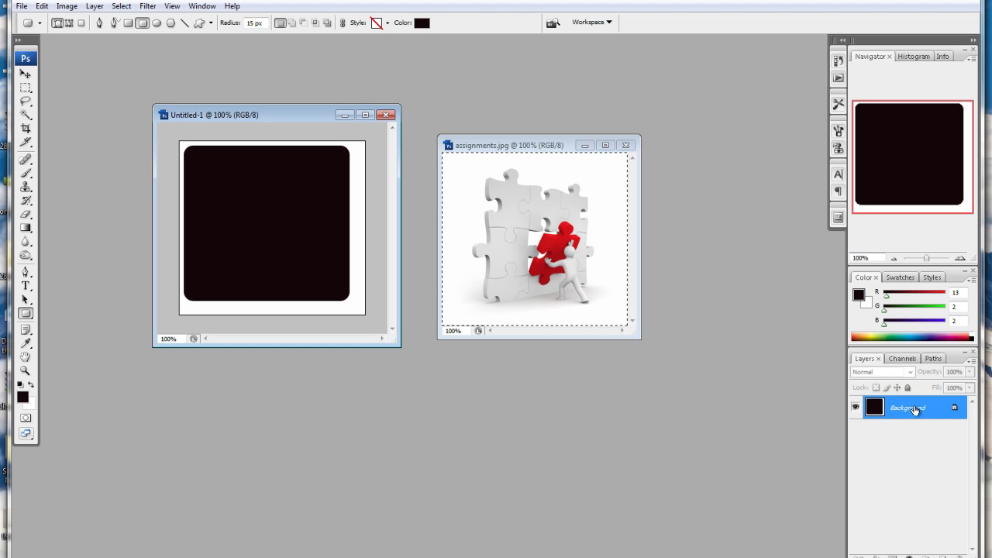
drag(915, 411, 88, 190)
drag(152, 195, 93, 137)
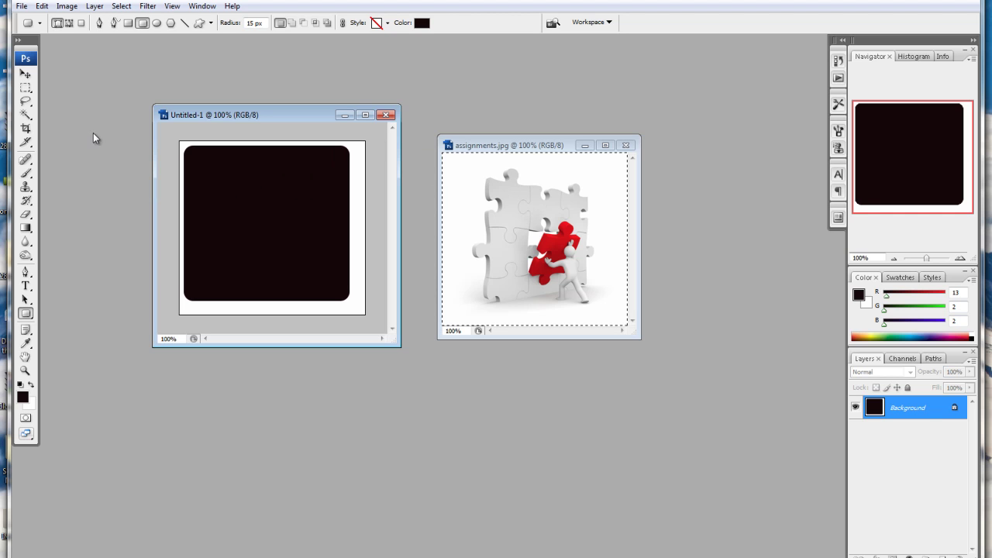
Select the black rounded rectangle with the Magic Wand to clear its fill, and paste the copied puzzle image into that selection.
click(25, 117)
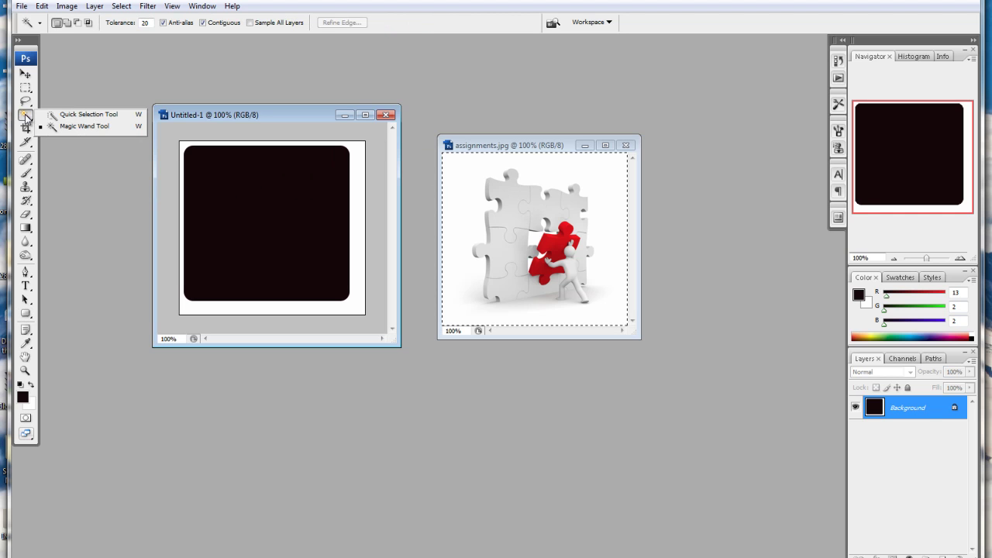
click(75, 126)
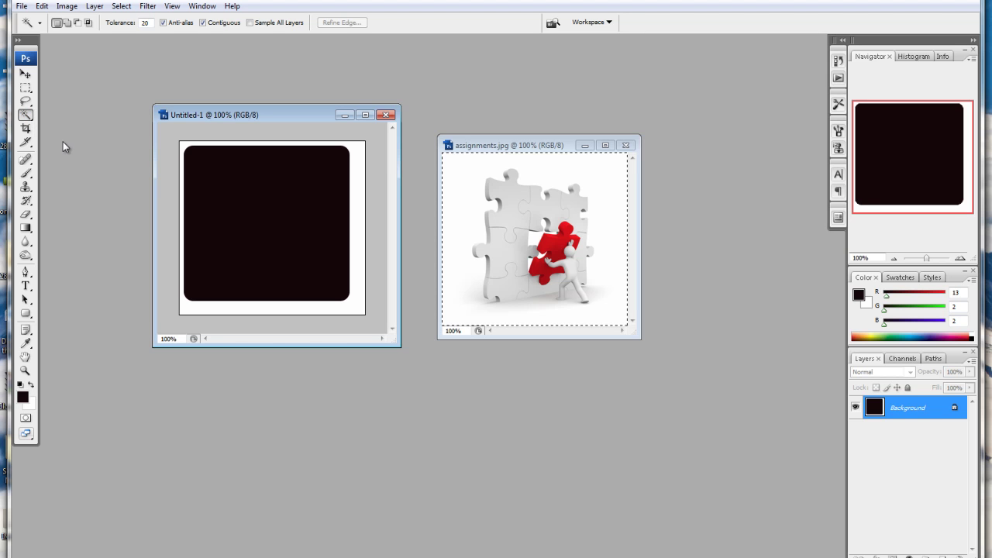
click(292, 227)
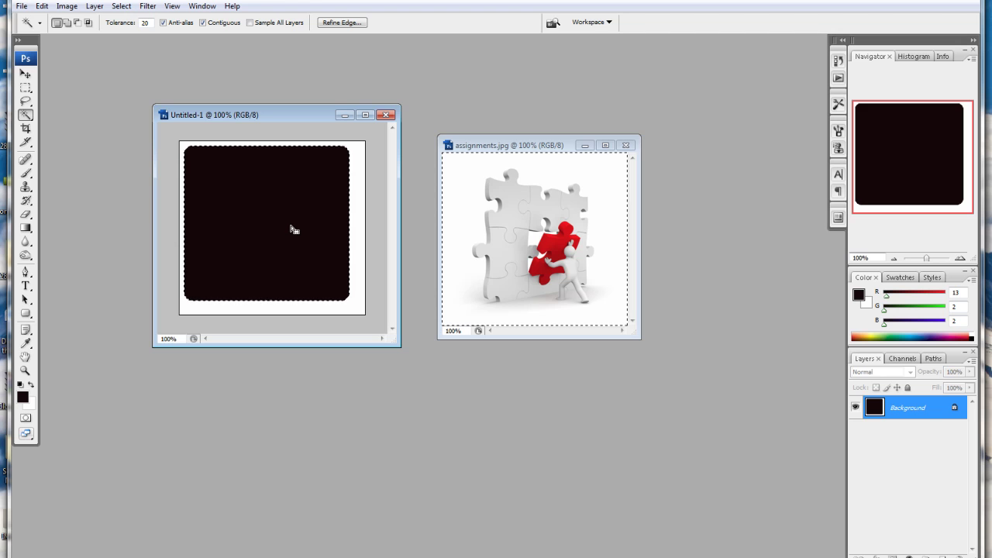
key(Delete)
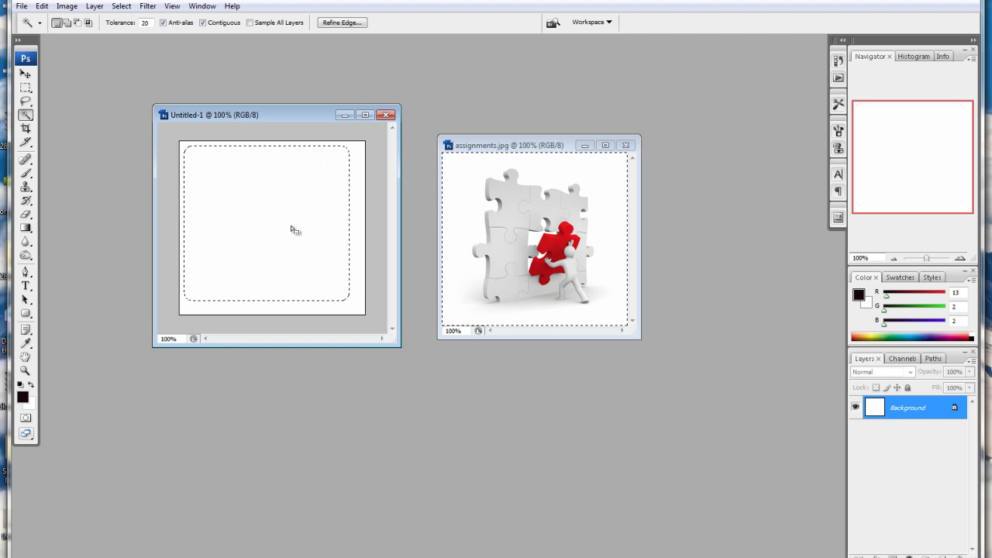
click(42, 6)
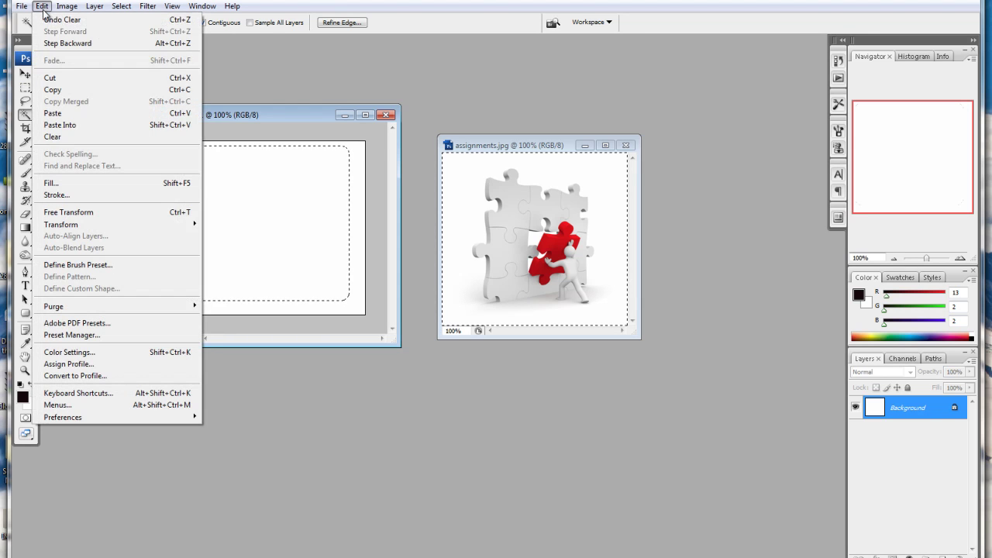
click(61, 127)
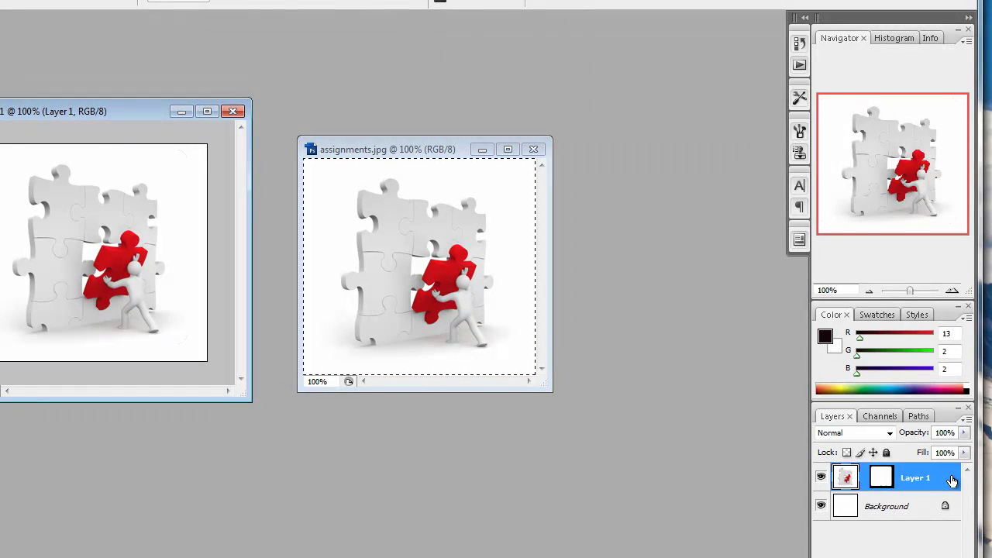
Add a Drop Shadow effect to Layer 1 and open the shadow's settings.
double_click(951, 481)
drag(971, 0, 773, 94)
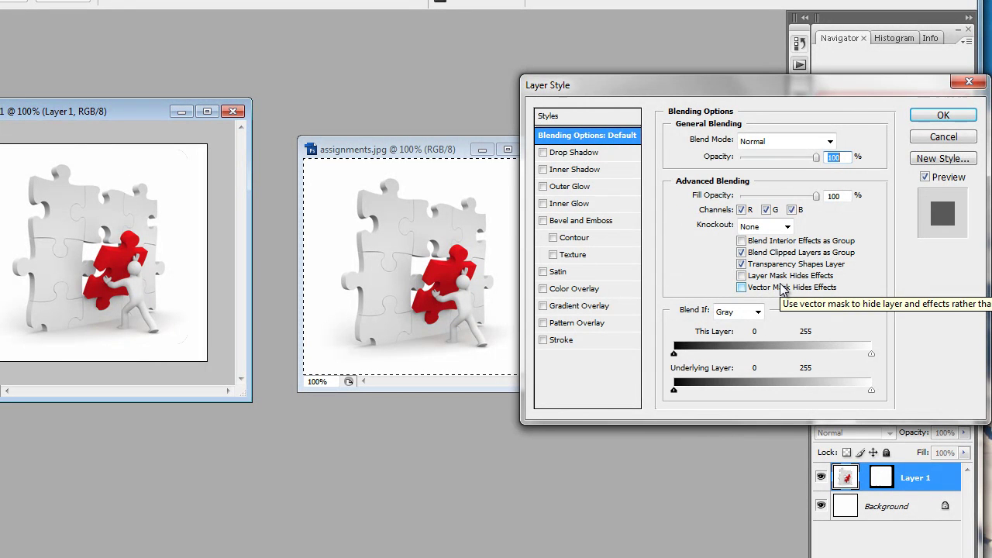
click(544, 154)
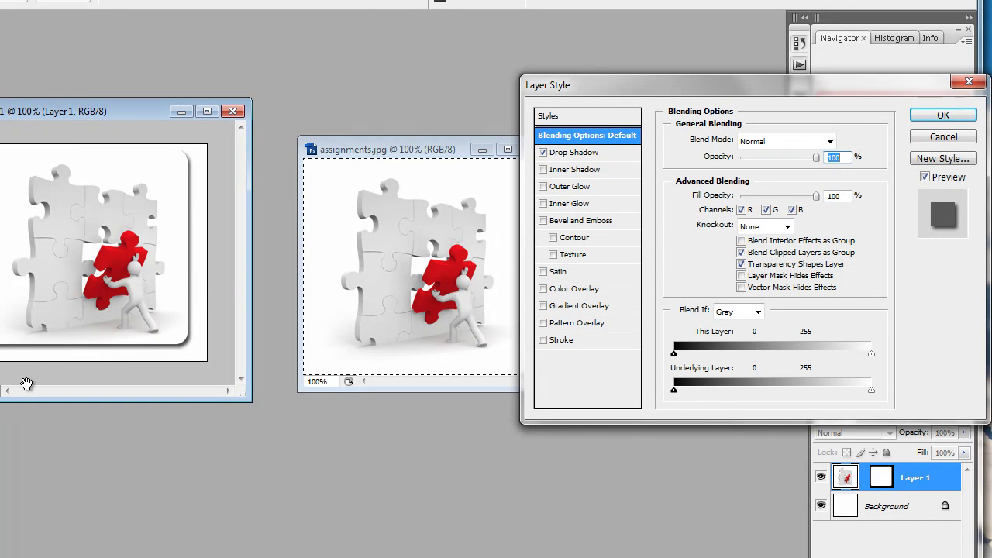
click(577, 152)
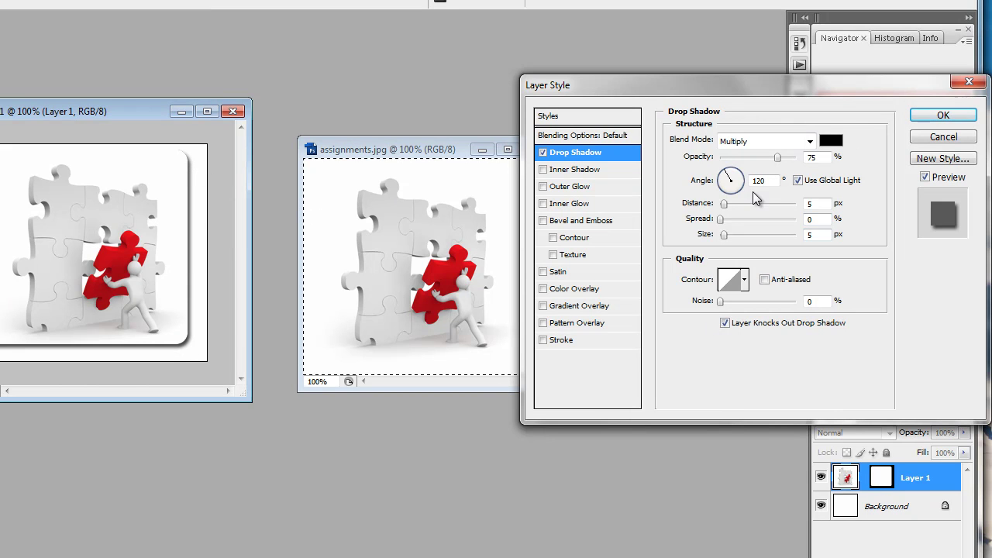
click(829, 141)
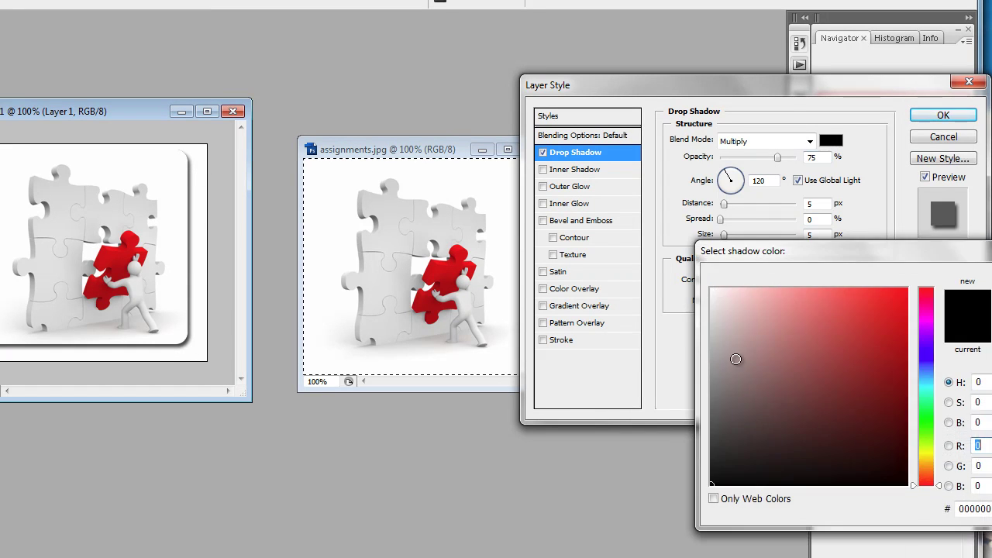
click(713, 397)
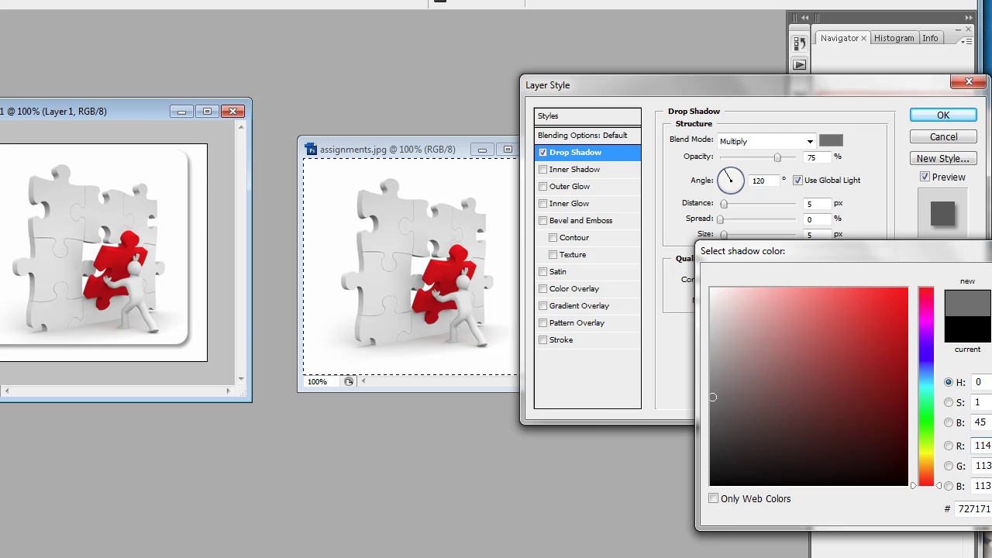
key(Escape)
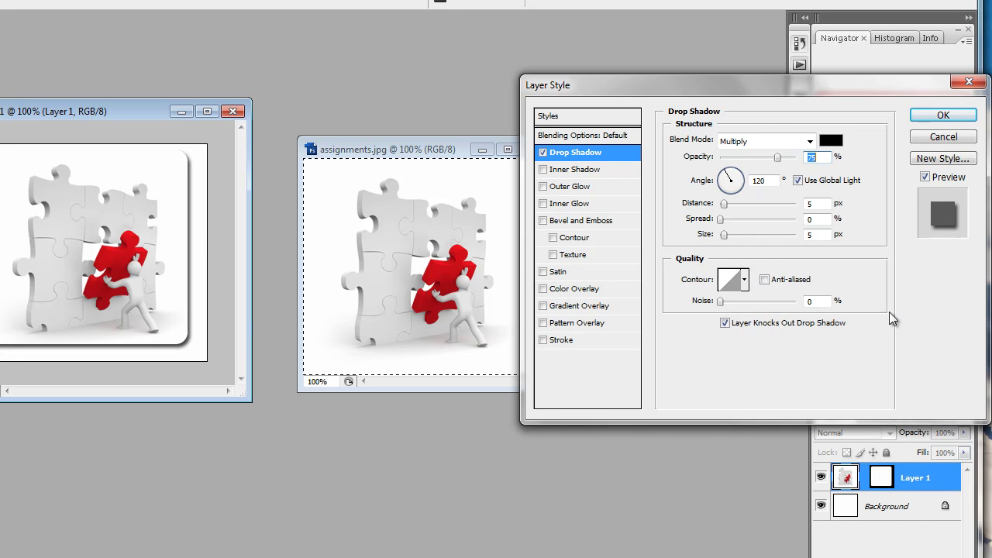
Set the drop shadow's size to 13 px and apply the layer style.
click(725, 236)
drag(725, 235, 728, 236)
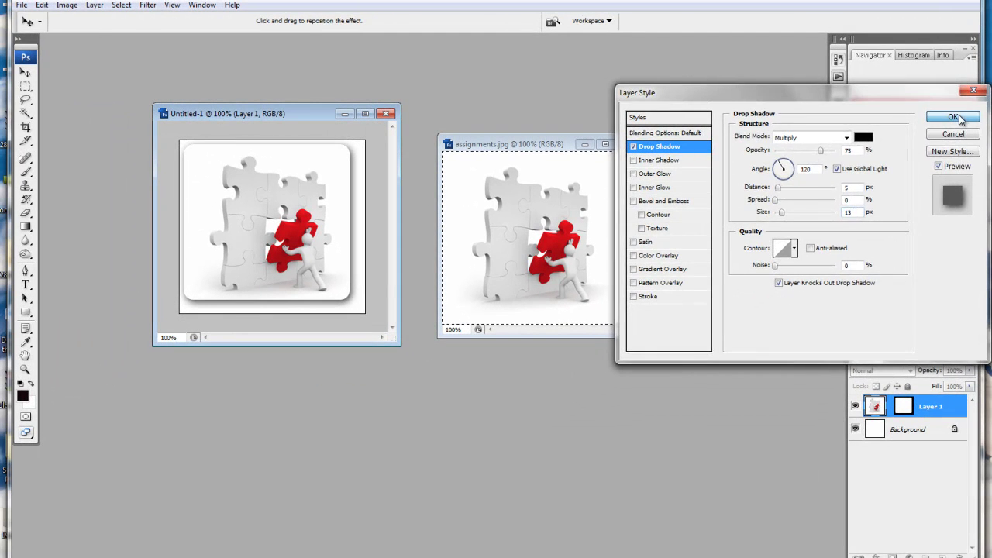
click(953, 117)
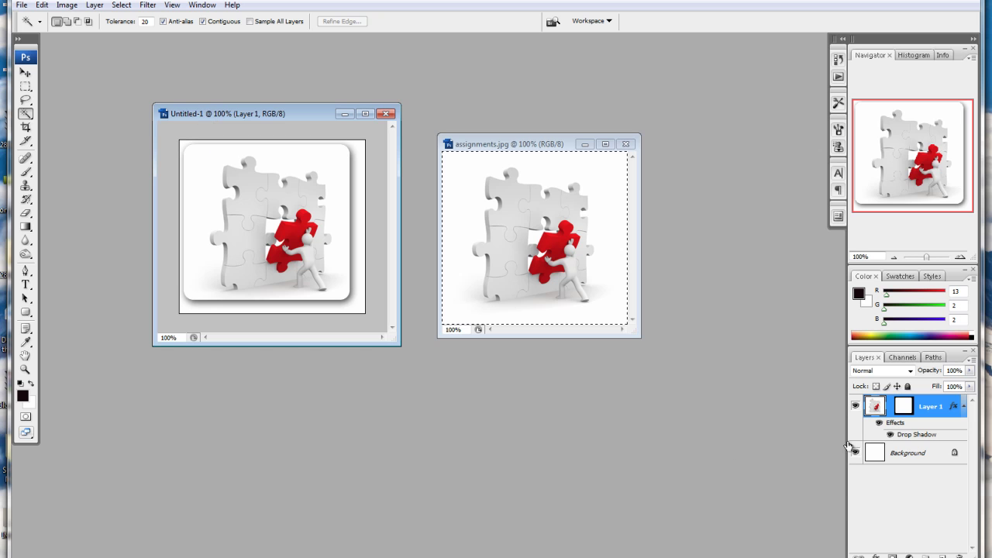
Delete the white Background layer from the document with the rounded puzzle picture.
right_click(903, 455)
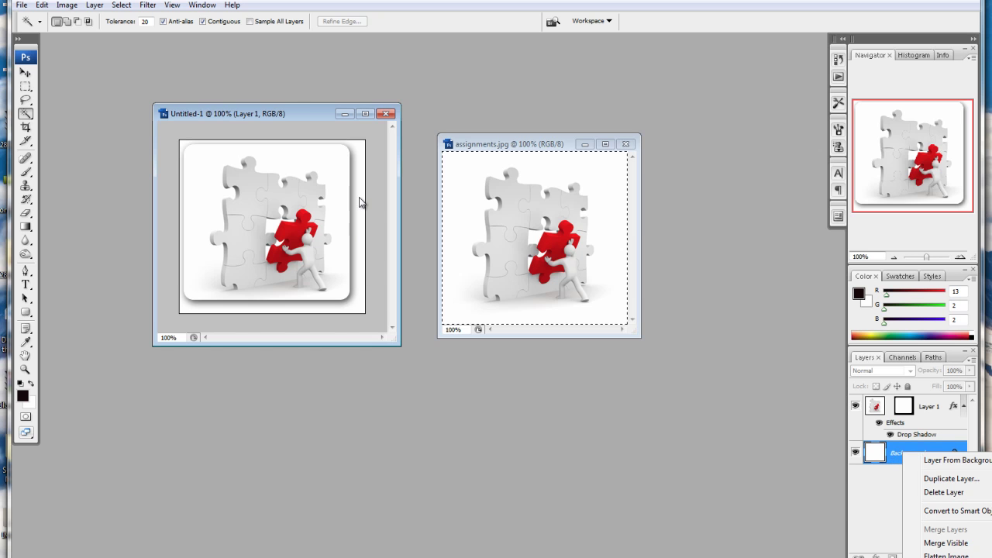
click(944, 493)
click(516, 174)
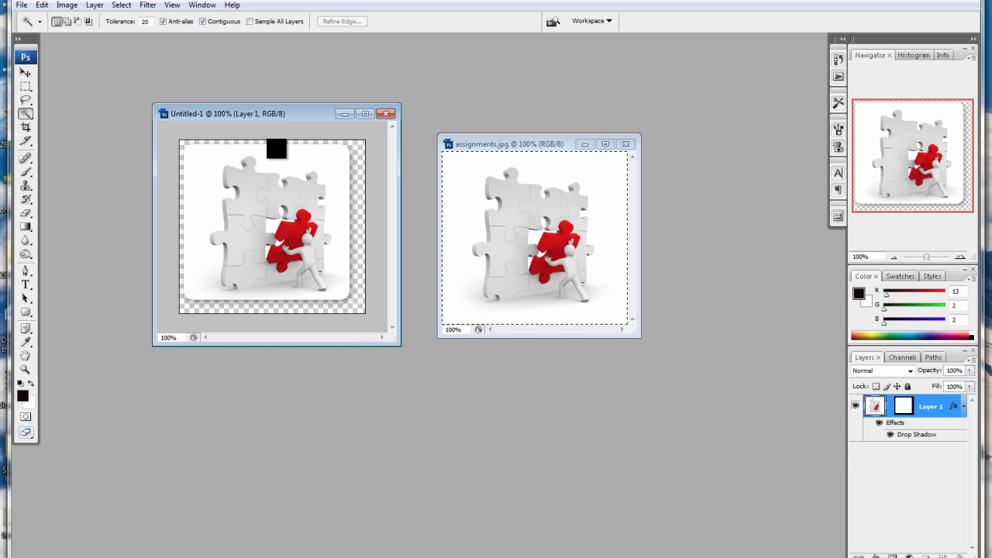
Close assignments.jpg without saving its changes and move the remaining document window toward the middle of the workspace.
drag(275, 113, 283, 126)
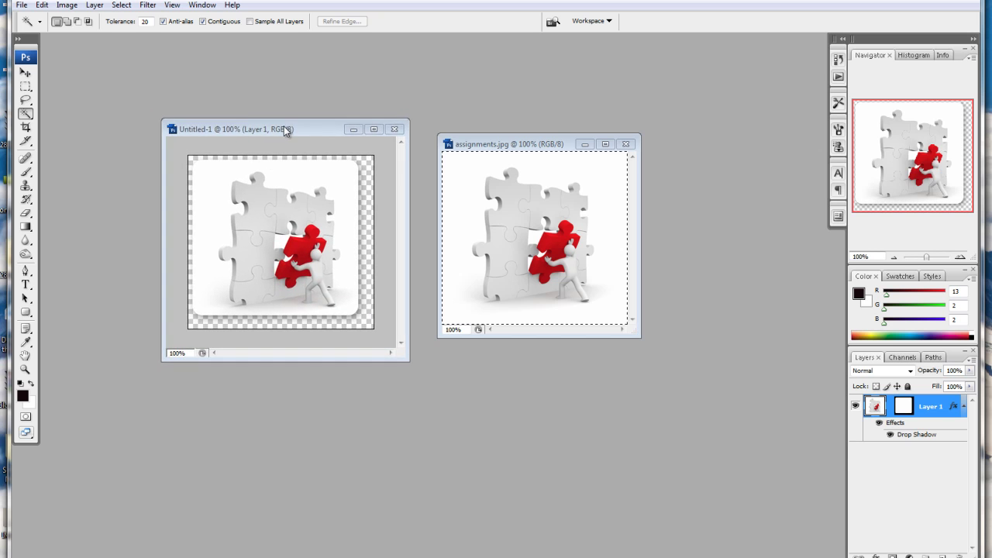
click(625, 144)
click(571, 182)
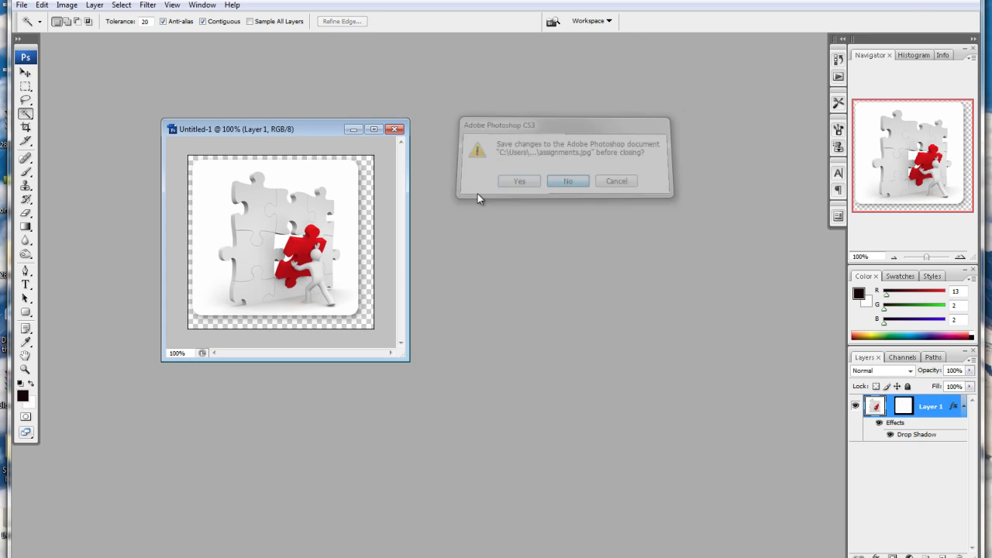
drag(303, 119, 460, 133)
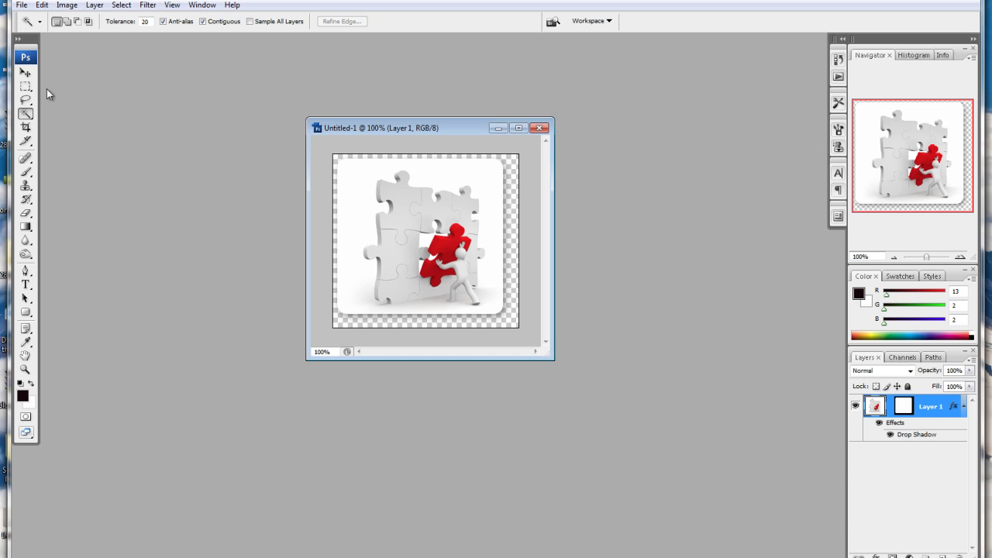
Try sliding the puzzle picture sideways inside its rounded mask with the Move tool, undoing unwanted shifts.
click(26, 73)
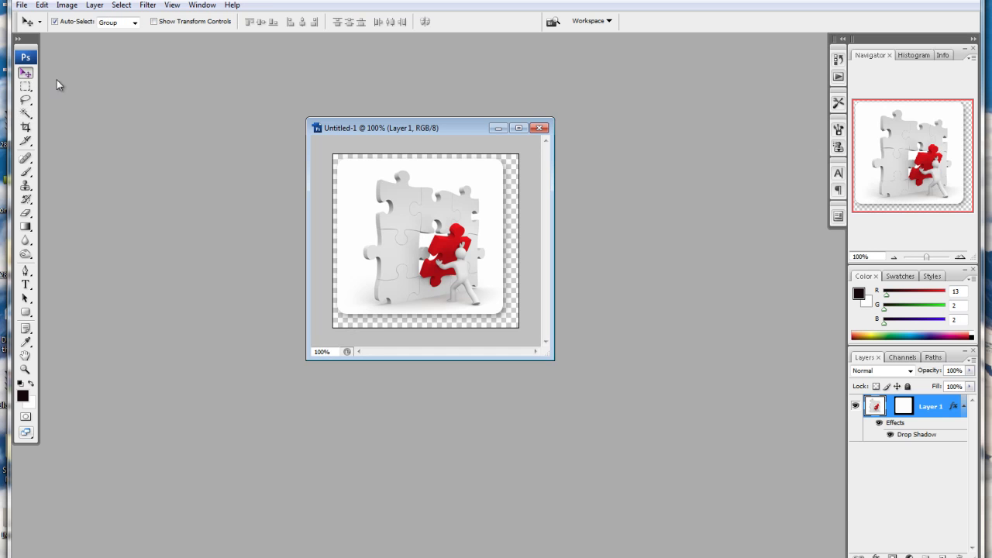
drag(442, 236, 416, 233)
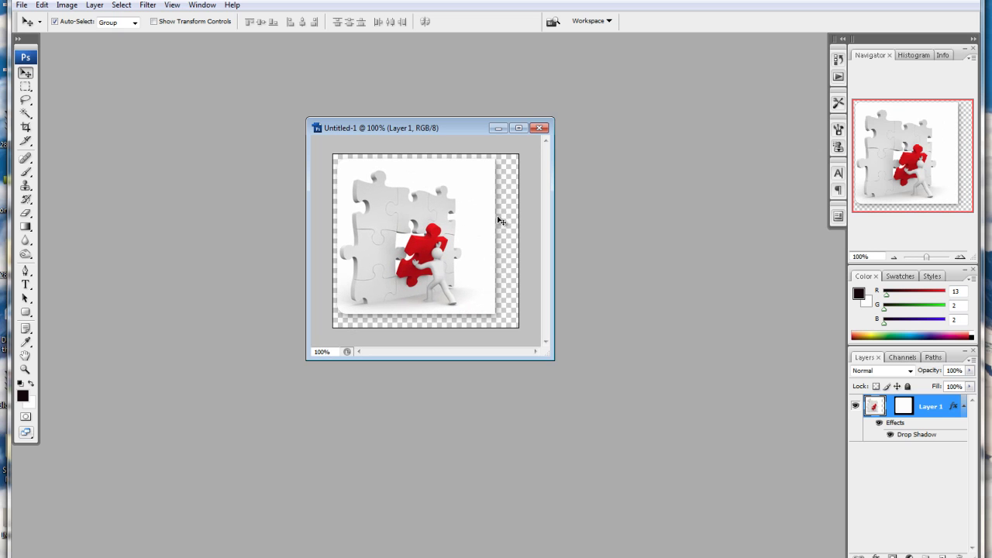
key(ctrl+alt+z)
key(ctrl+alt+z)
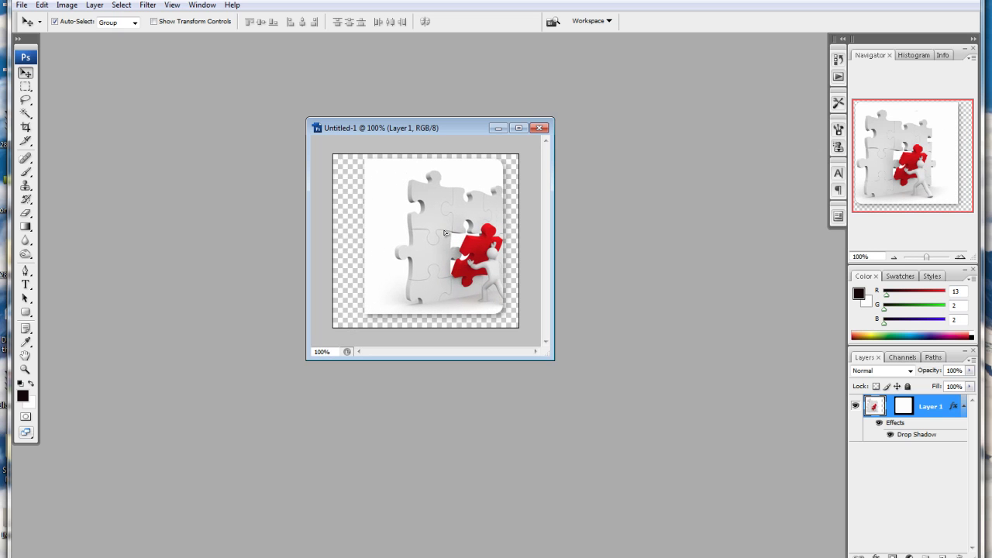
key(ctrl+shift+z)
key(ctrl+shift+z)
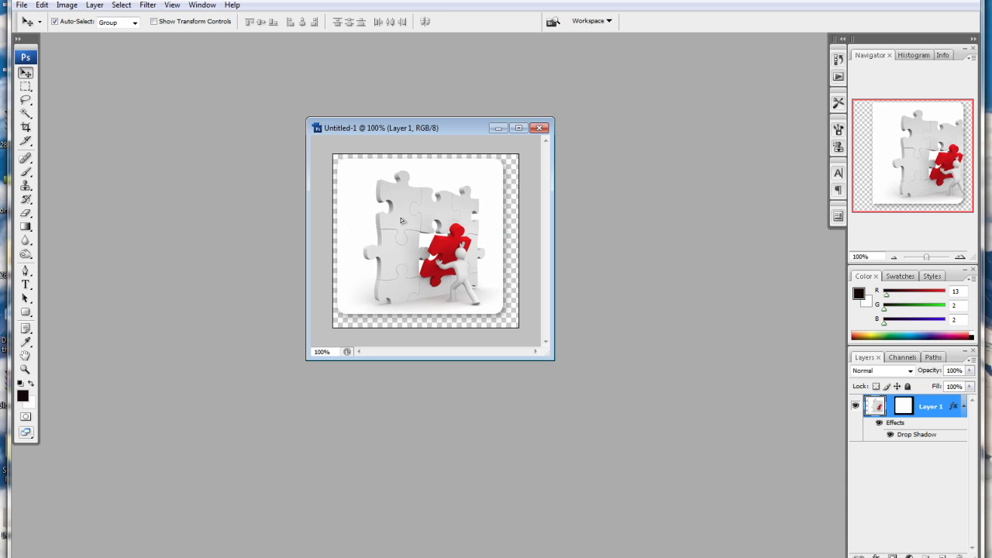
key(ctrl+z)
key(ctrl+z)
key(ctrl+z)
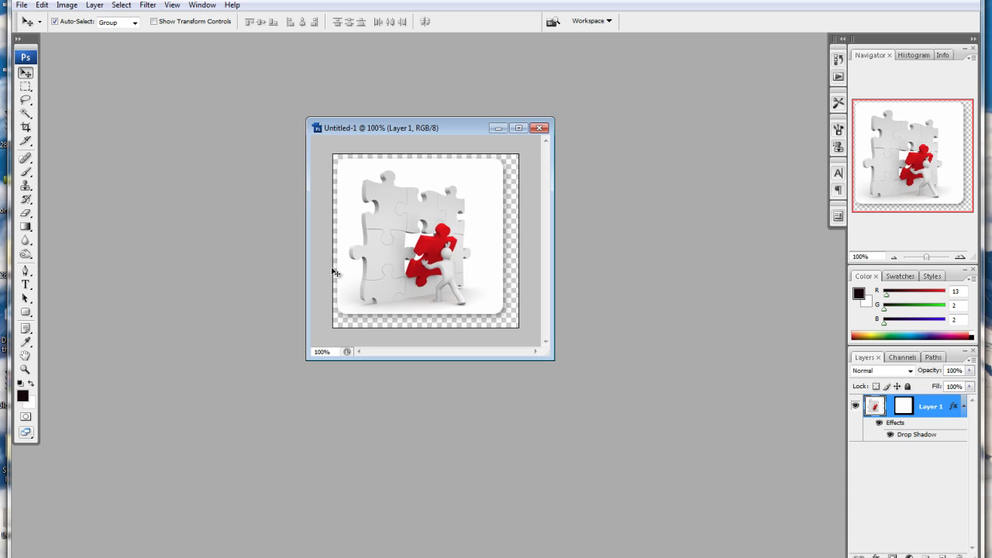
Center the puzzle picture inside its rounded frame, nudging it slightly upward and to the right in small increments.
mouse_move(409, 246)
mouse_down()
mouse_move(422, 240)
mouse_move(410, 238)
mouse_up()
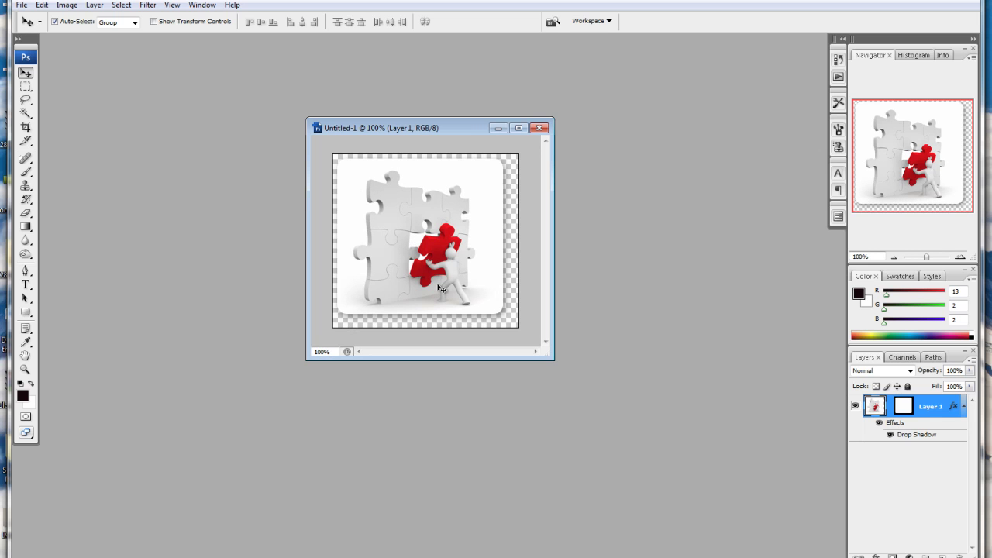
key(Up)
key(Up)
key(Up)
key(Up)
key(Up)
key(Up)
key(Up)
key(Up)
key(Right)
key(Right)
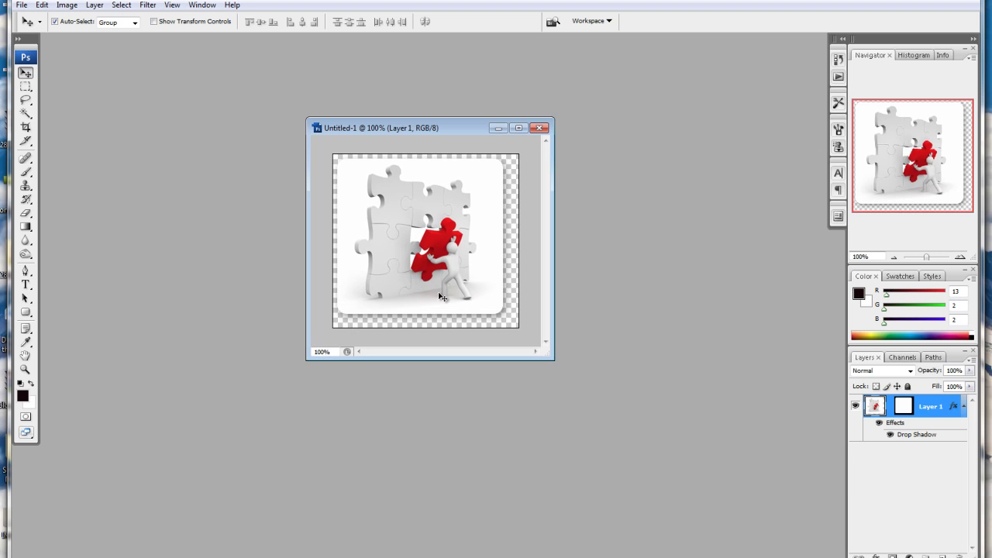
key(Up)
key(Up)
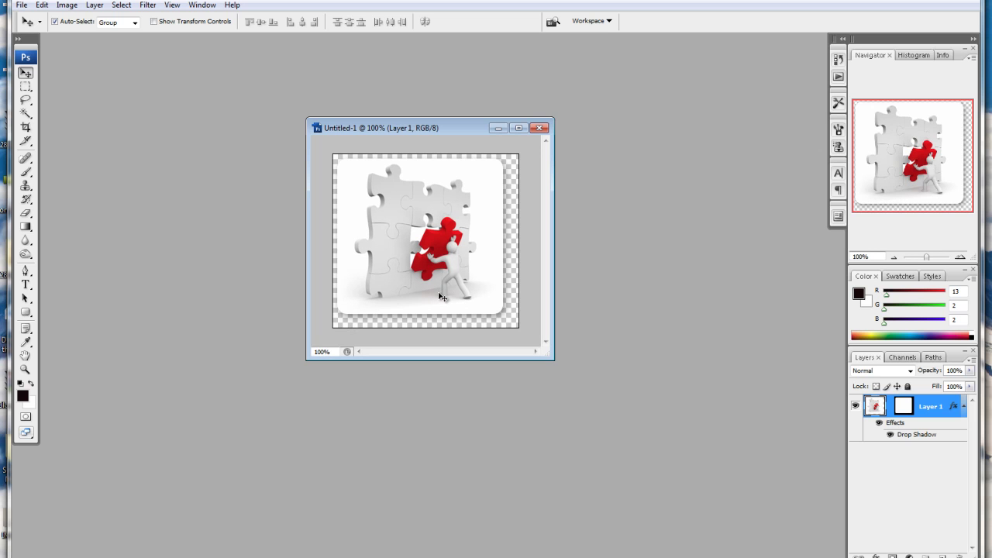
key(Right)
key(Right)
key(Right)
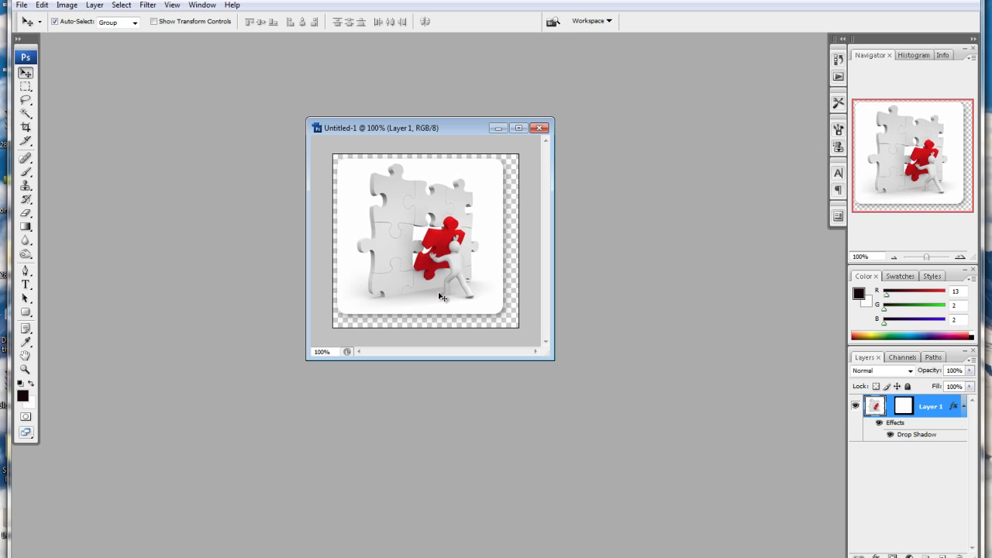
key(Down)
key(Down)
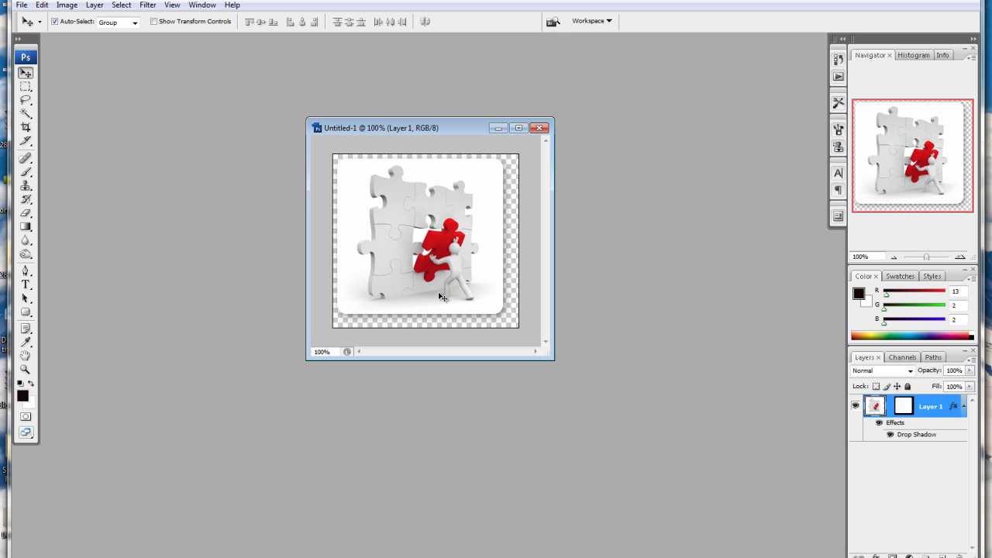
key(Right)
key(Right)
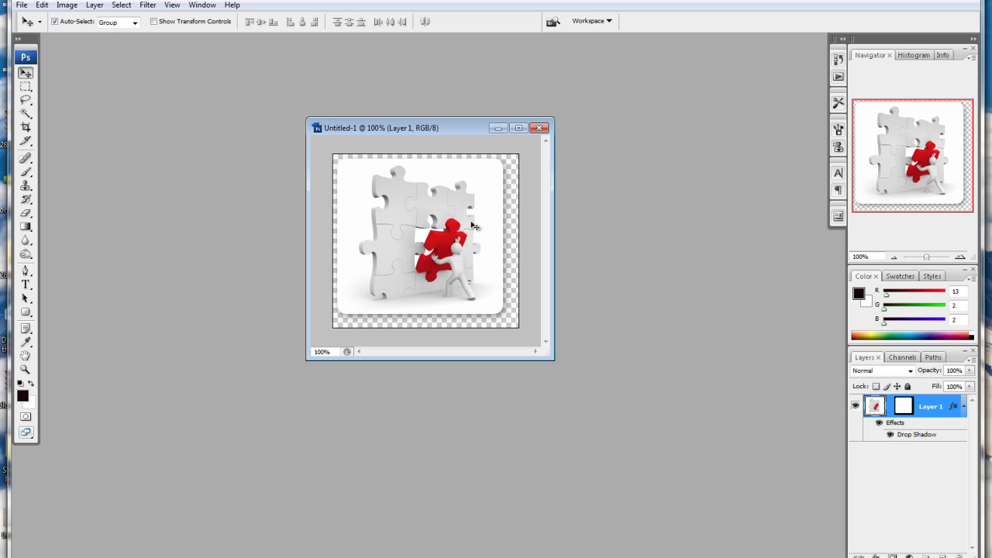
Set up a Save for Web export of the picture with the PNG-24 preset, keeping transparency.
click(22, 6)
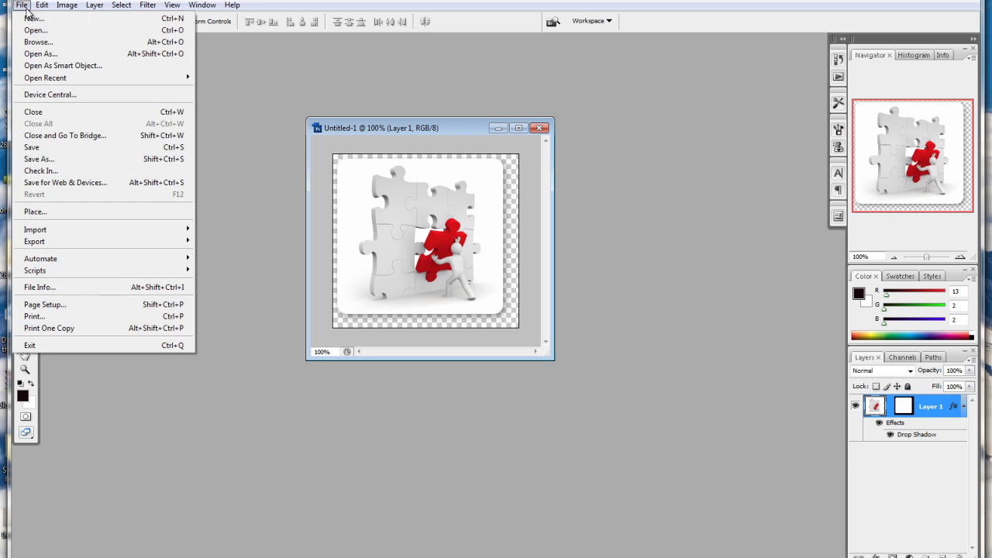
click(55, 186)
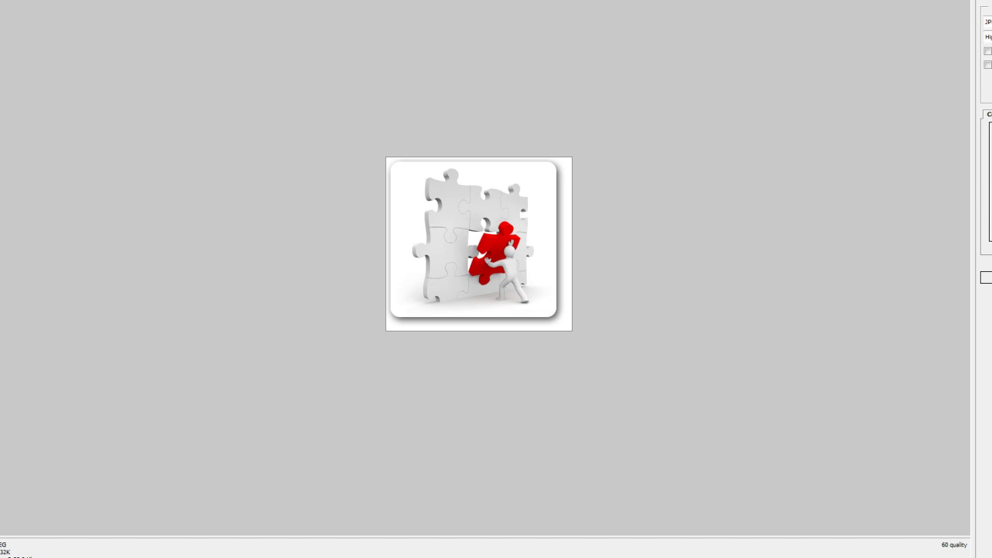
click(928, 42)
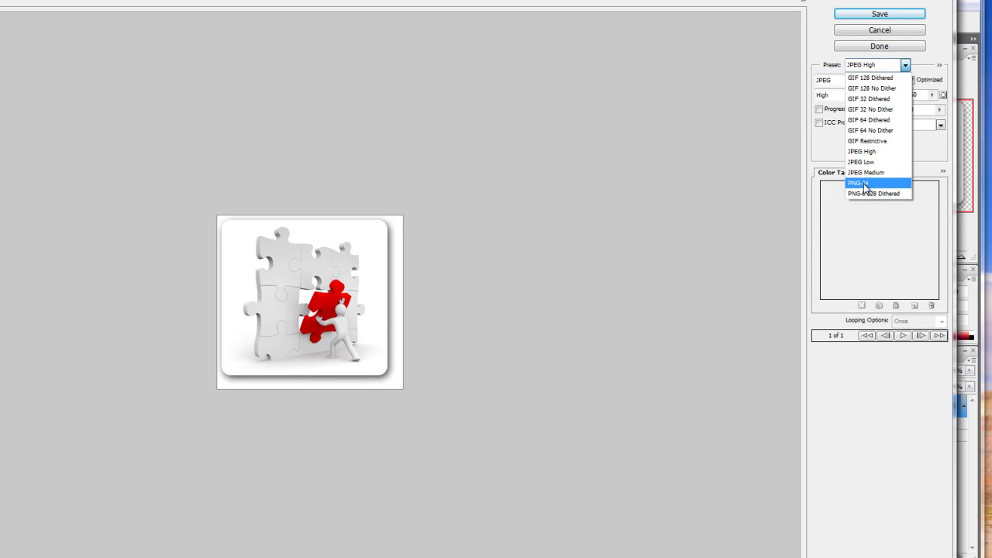
click(865, 188)
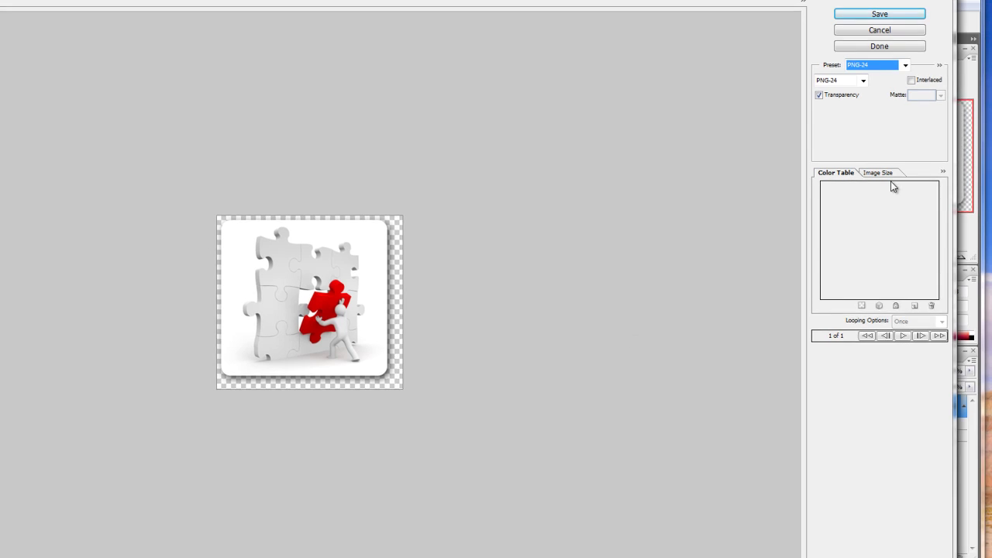
Save the optimized PNG image to the Desktop under the file name "one".
click(914, 44)
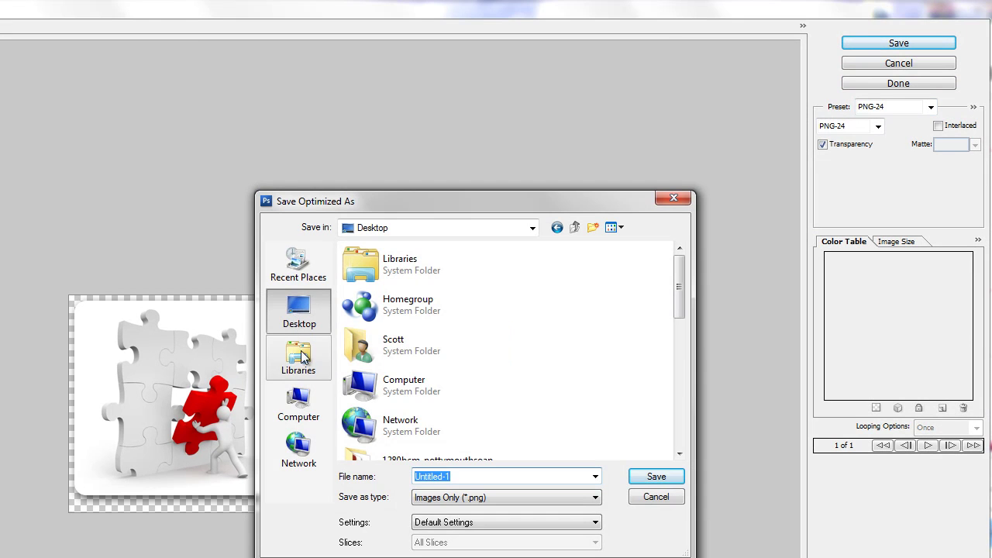
drag(682, 275, 681, 416)
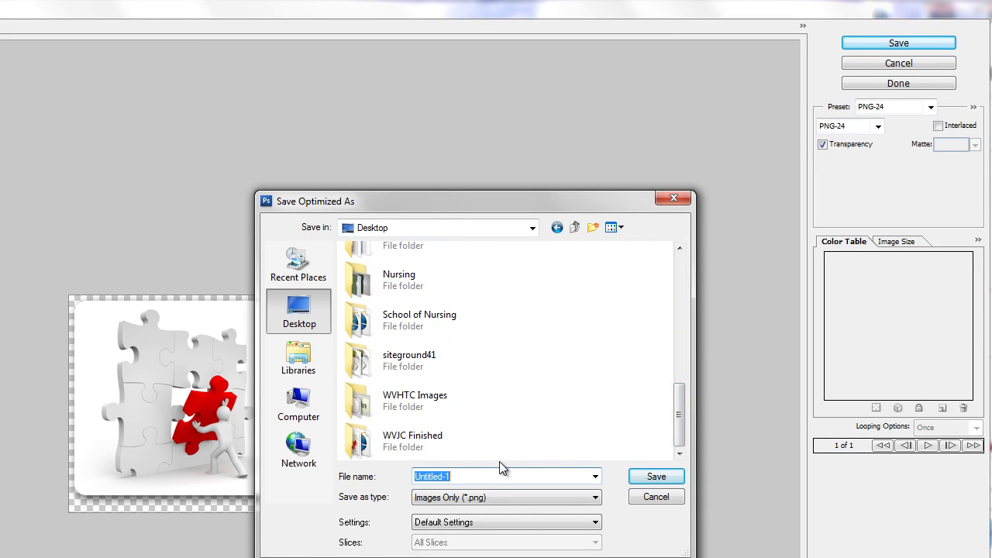
text(one)
click(663, 477)
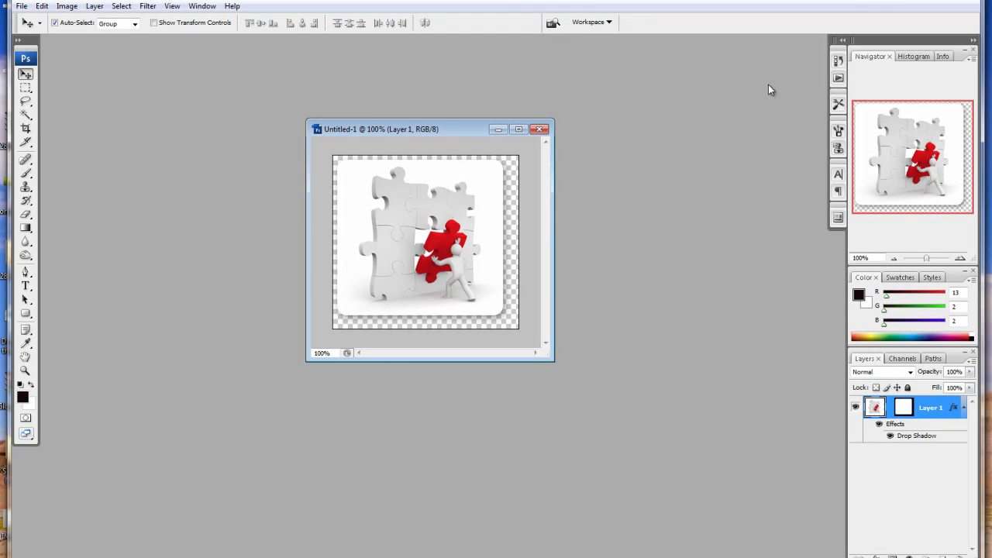
Save the layered document to the Desktop as "one" in Photoshop PSD format, keeping layers and maximum compatibility.
drag(444, 132, 485, 121)
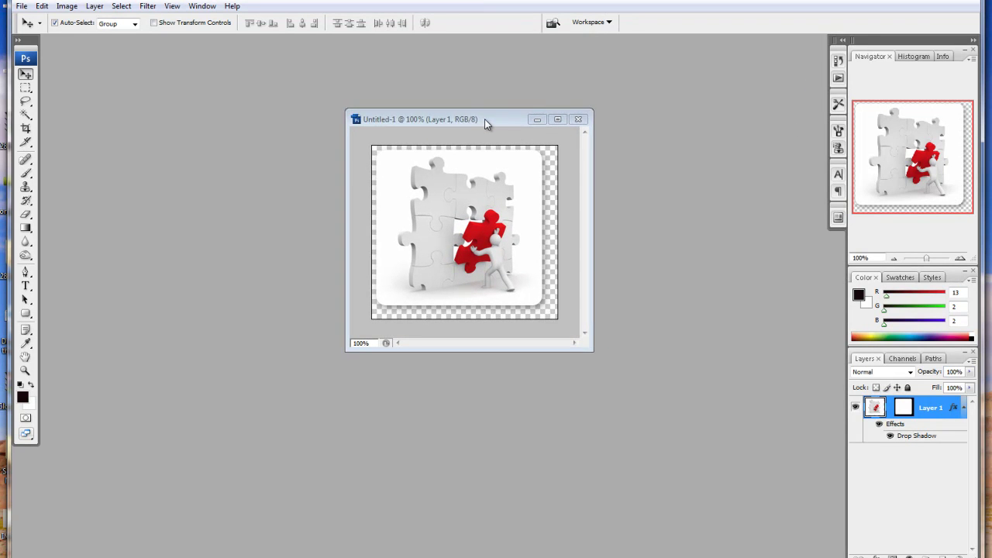
click(21, 5)
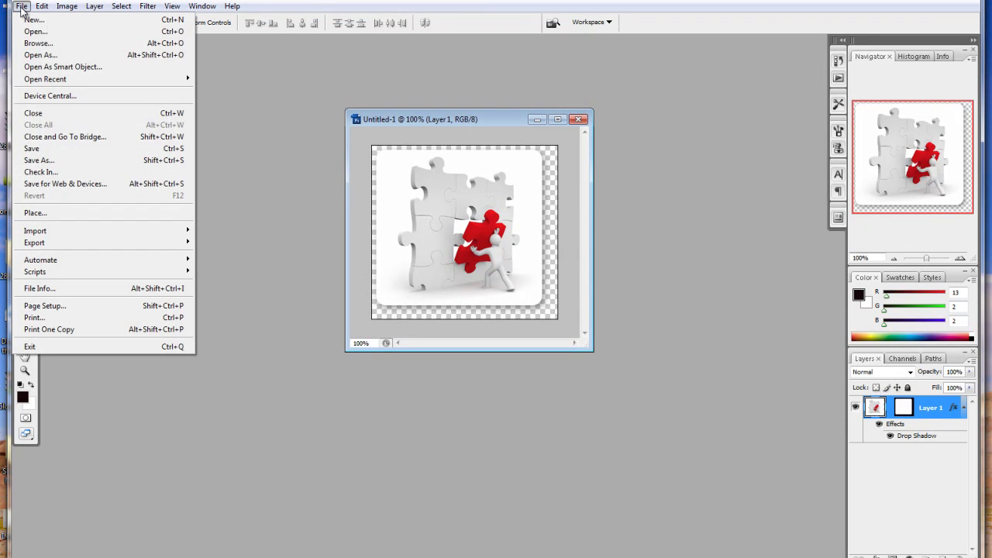
click(29, 148)
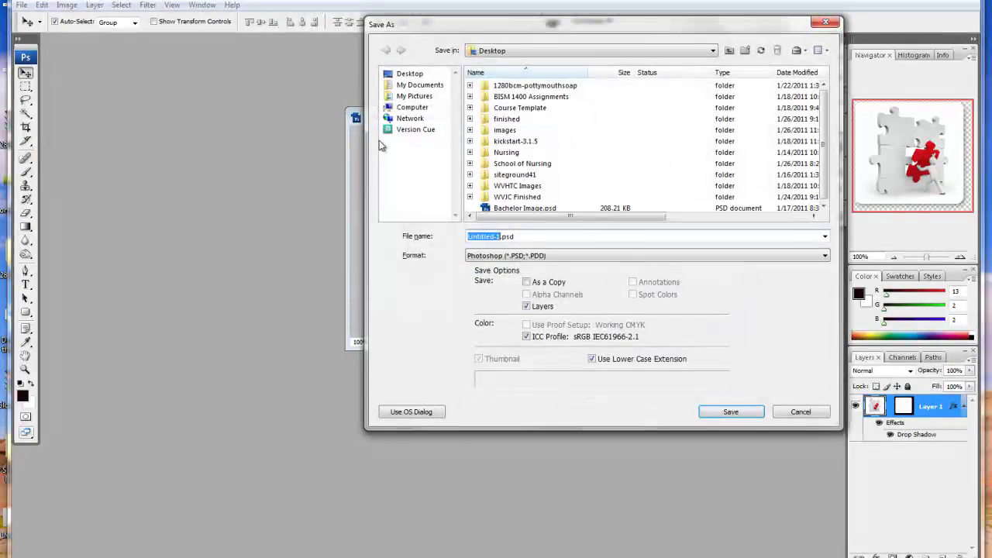
drag(453, 32, 434, 35)
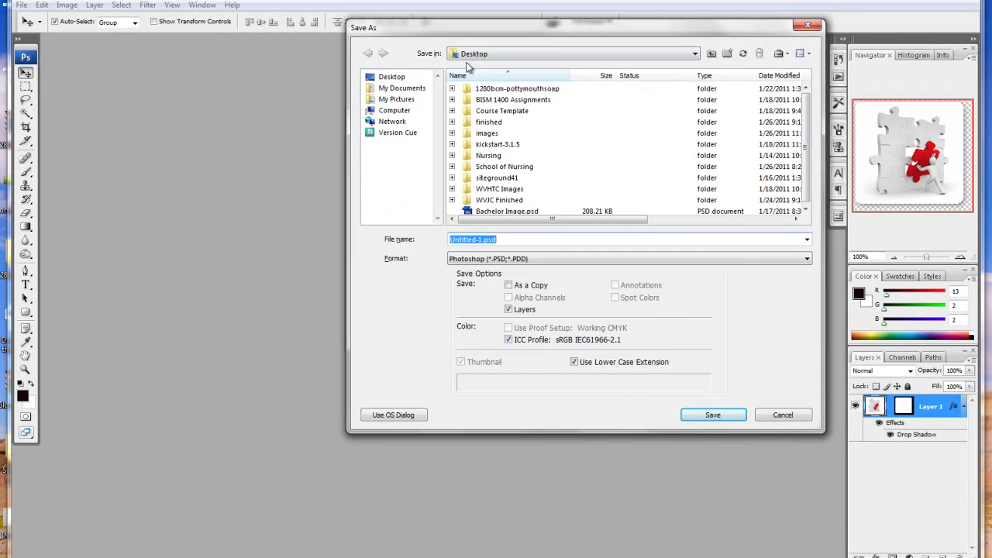
text(one)
key(Tab)
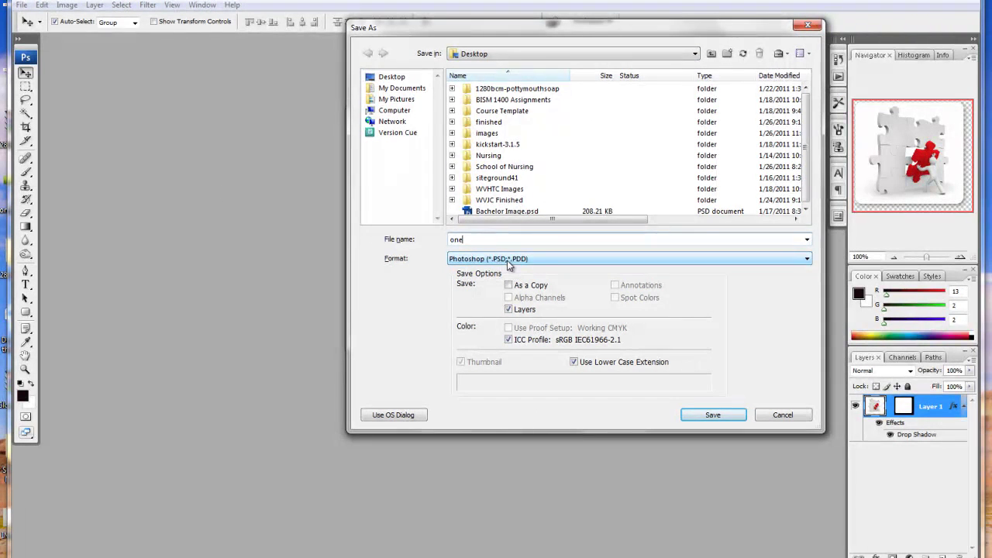
drag(563, 33, 494, 72)
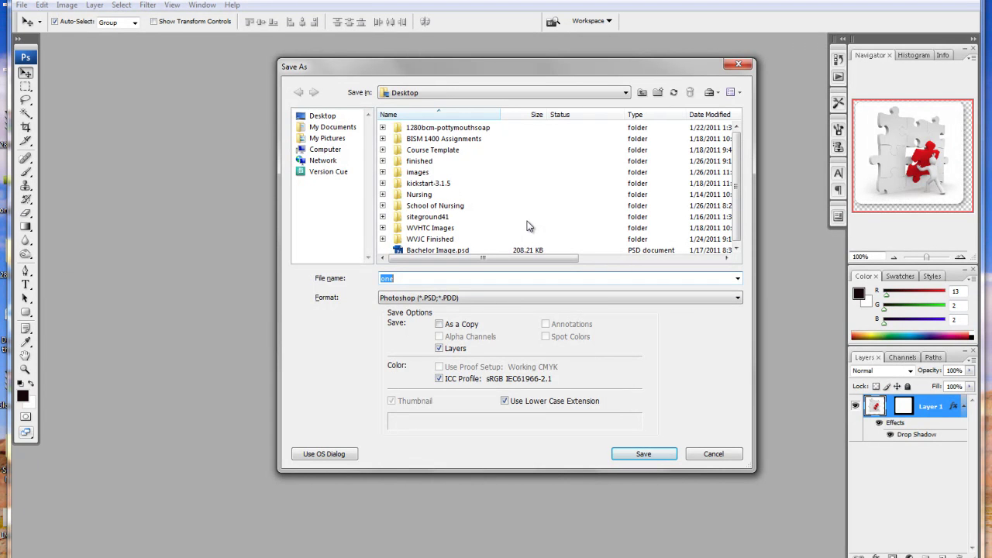
drag(537, 67, 475, 81)
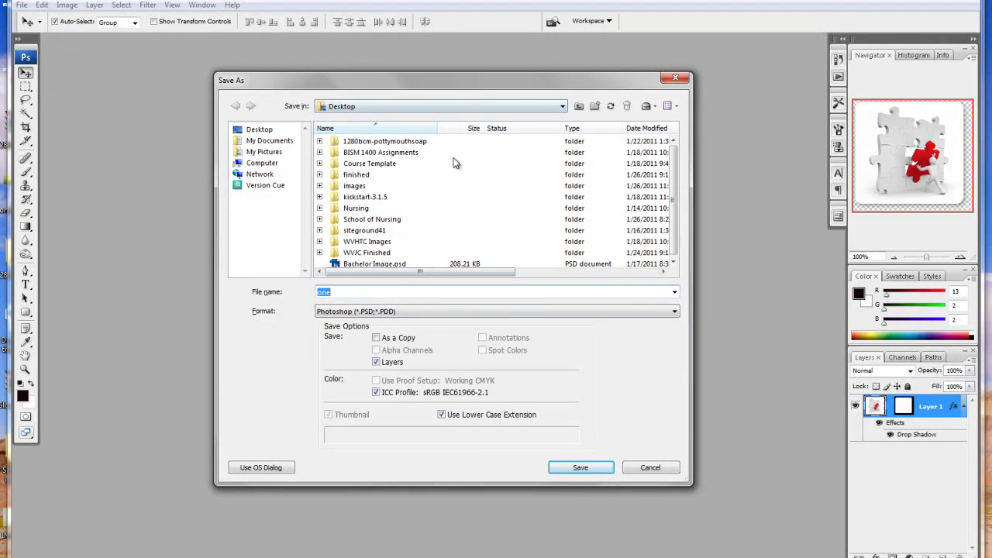
click(580, 467)
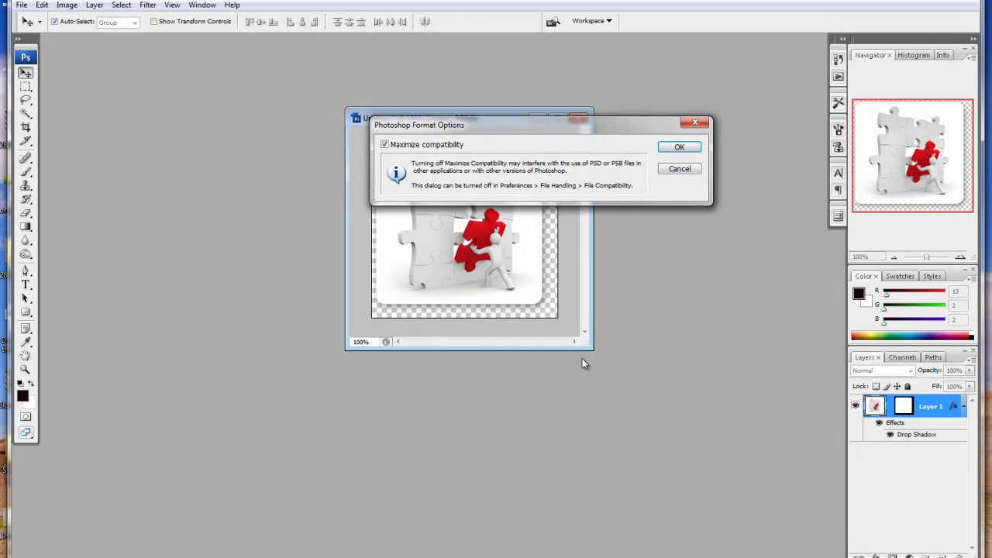
click(690, 147)
Close the puzzle picture document and quit Photoshop to return to the Windows desktop.
click(579, 118)
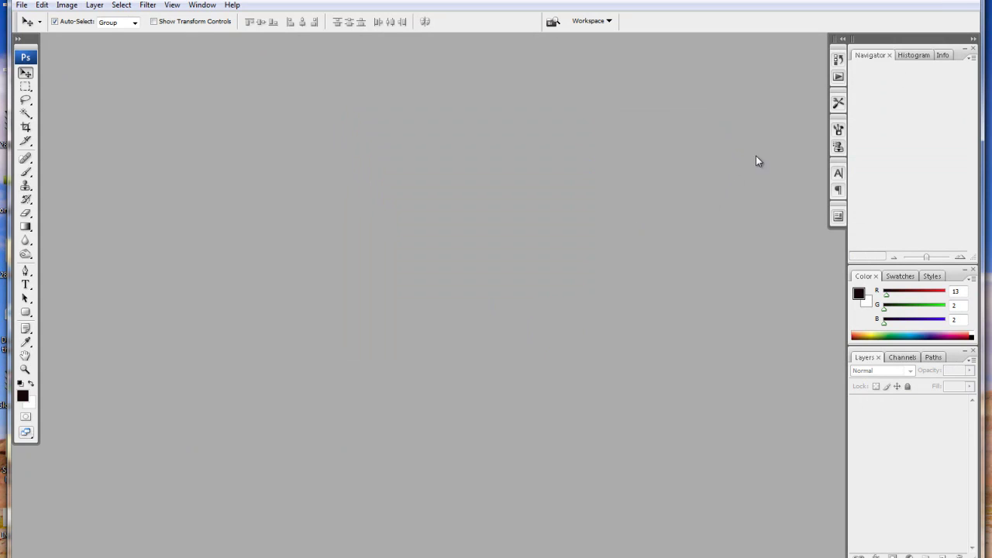
key(ctrl+q)
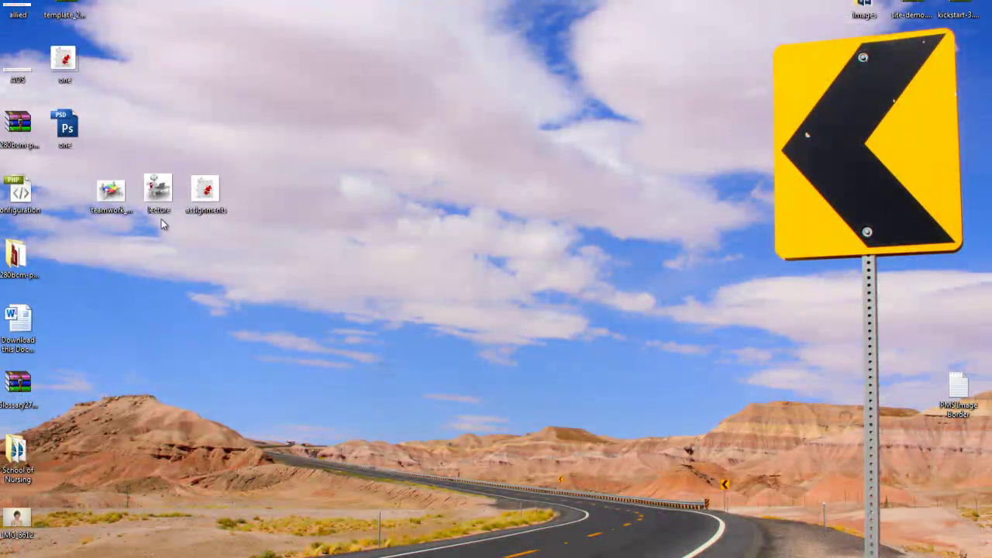
Place the PNG and PSD files named "one" side by side in the open middle area of the desktop.
drag(64, 62, 394, 192)
drag(86, 138, 455, 203)
Preview the exported PNG "one" in the image viewer to check its rounded corners and drop shadow, and close the viewer.
click(389, 197)
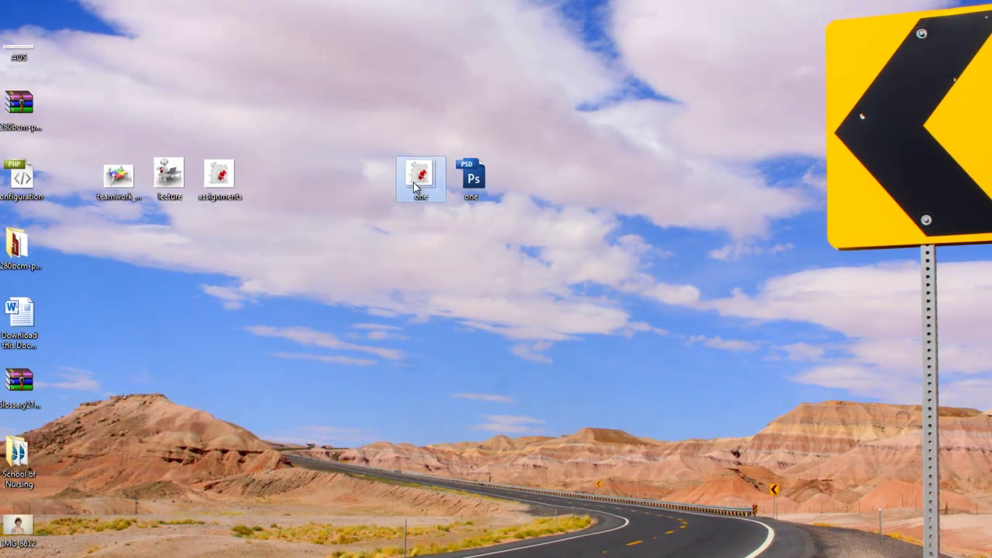
right_click(414, 186)
click(534, 224)
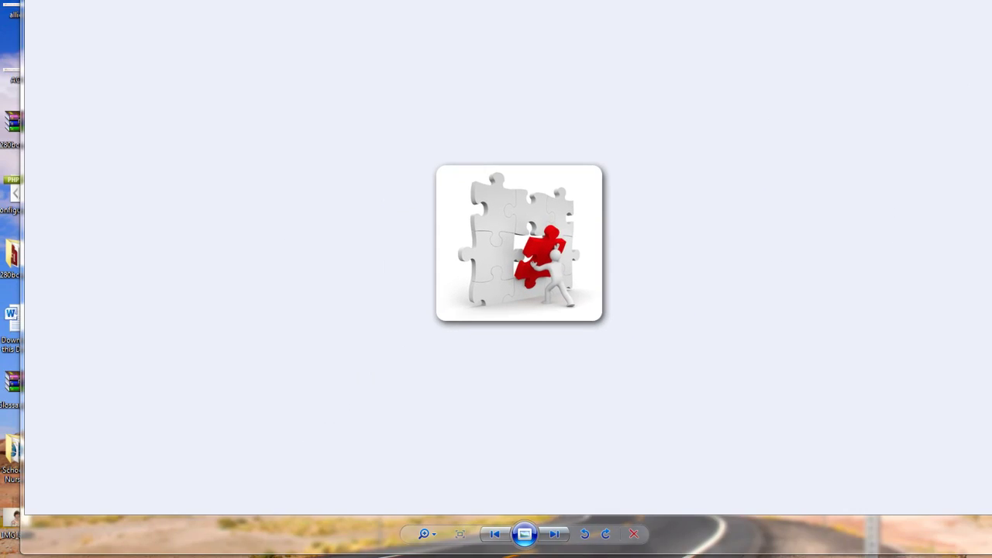
key(alt+F4)
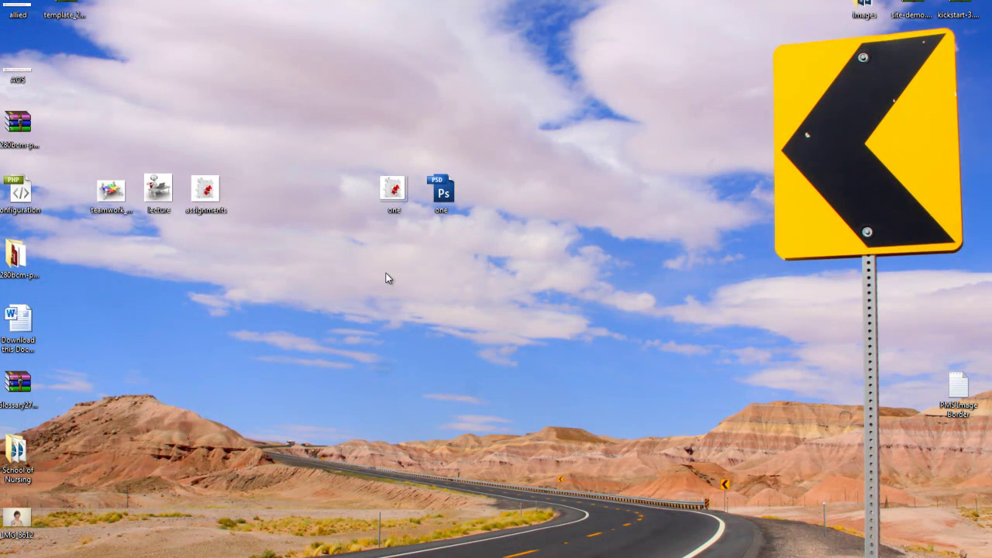